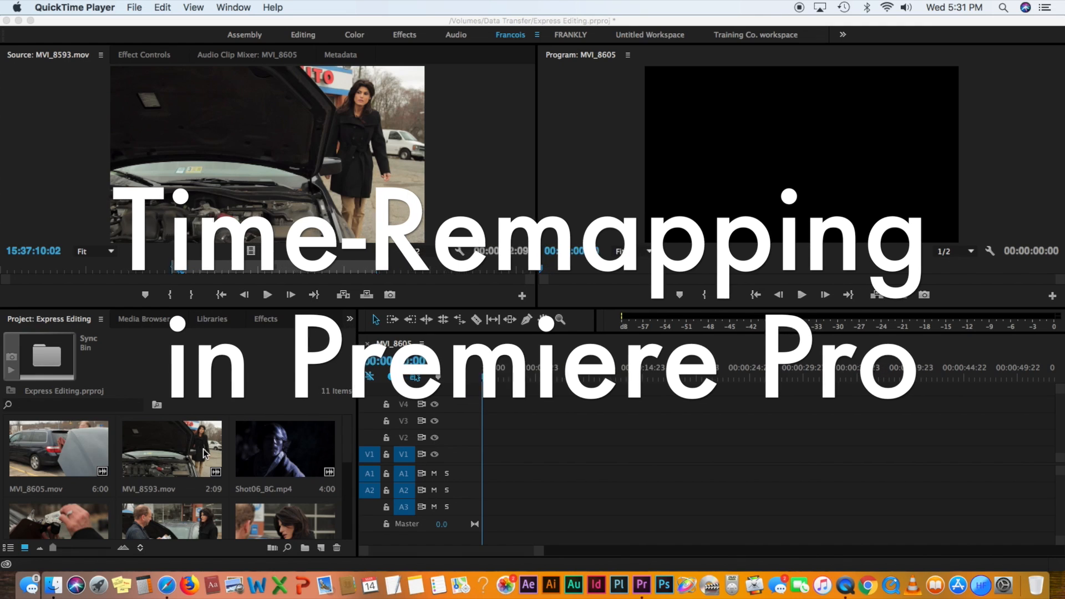
Step: Preview MVI_8602.mov in the Source monitor and place it at the start of the MVI_8605 timeline on V1 and A1
{"action": "left_click", "coordinate": [348, 447]}
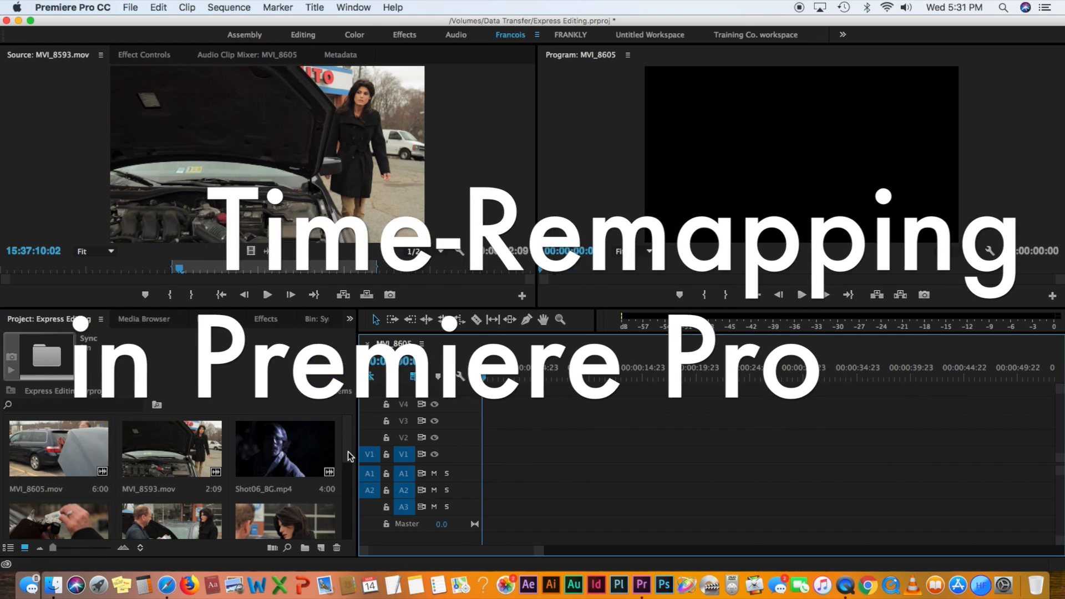
{"action": "left_click_drag", "start_coordinate": [345, 442], "coordinate": [345, 468]}
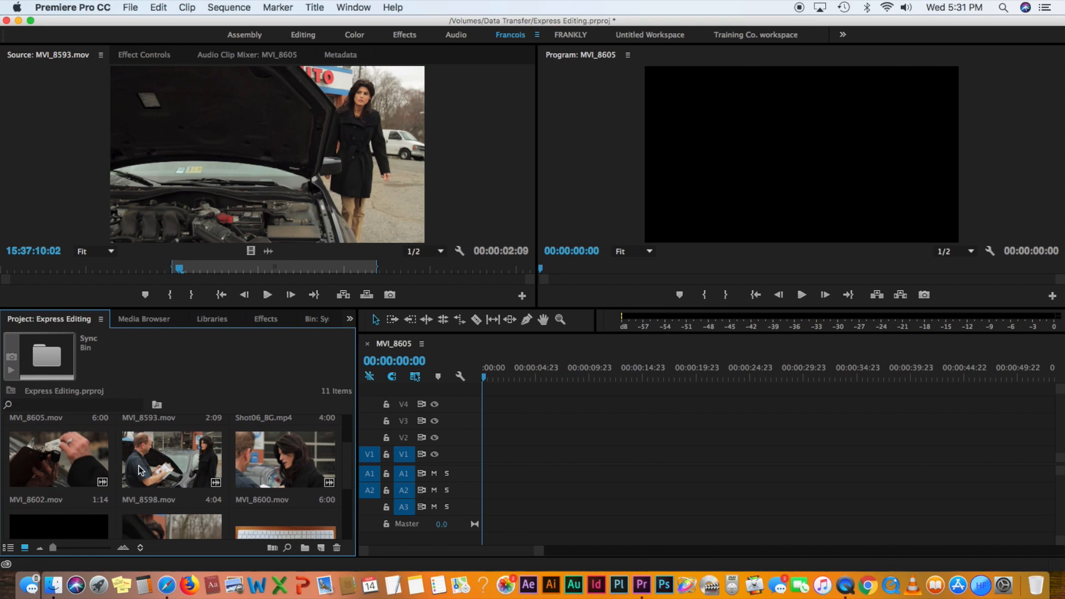
{"action": "double_click", "coordinate": [49, 464]}
{"action": "left_click_drag", "start_coordinate": [213, 271], "coordinate": [297, 276]}
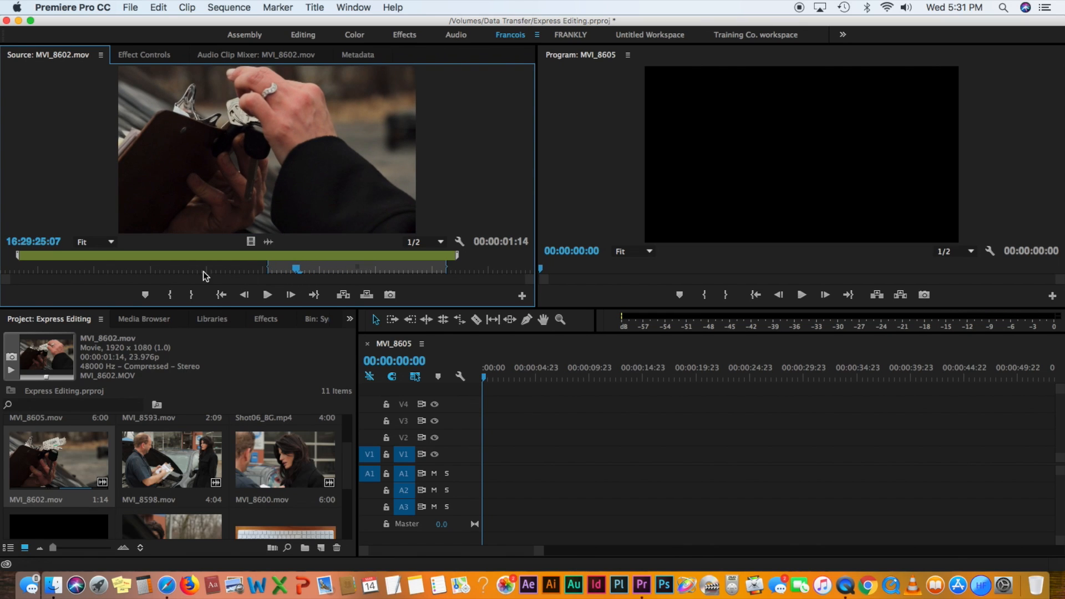
{"action": "left_click_drag", "start_coordinate": [47, 465], "coordinate": [492, 458]}
{"action": "left_click_drag", "start_coordinate": [538, 552], "coordinate": [466, 551]}
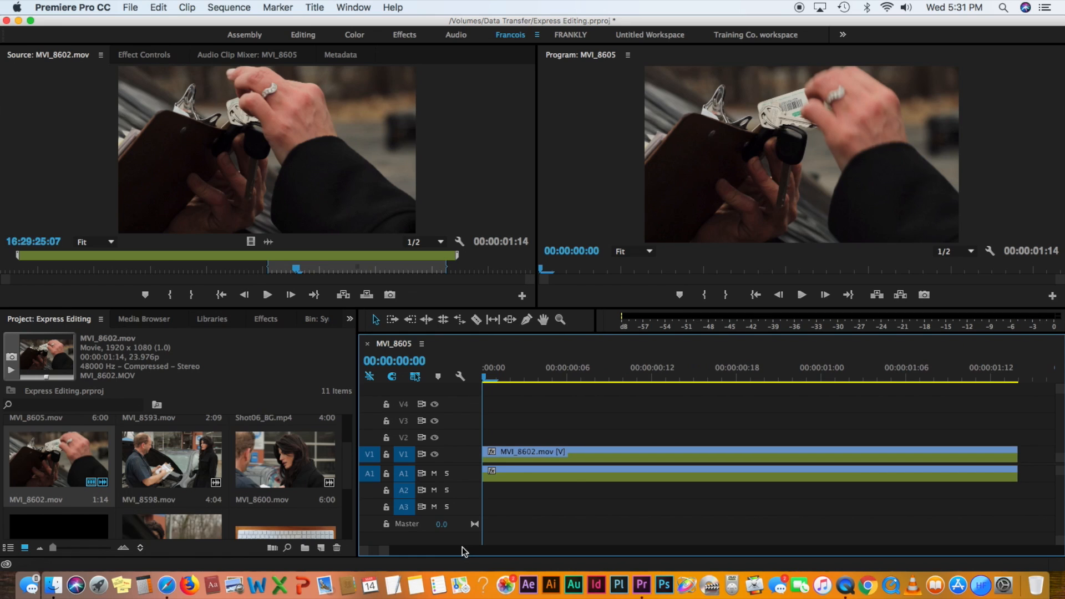
{"action": "left_click_drag", "start_coordinate": [487, 378], "coordinate": [613, 399]}
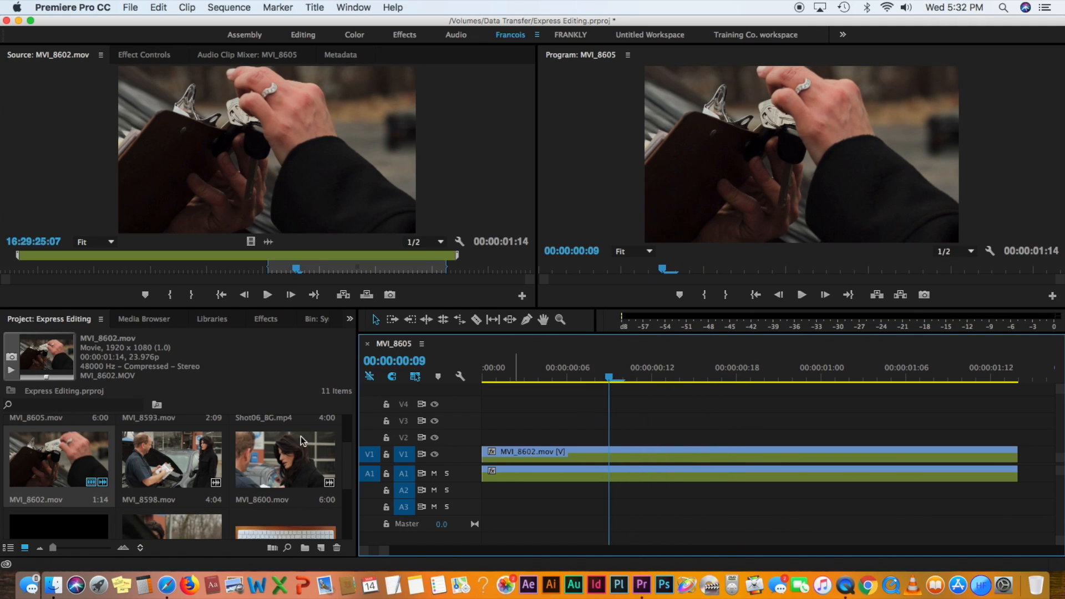
Step: Preview MVI_8600.mov in the Source monitor
{"action": "double_click", "coordinate": [293, 461]}
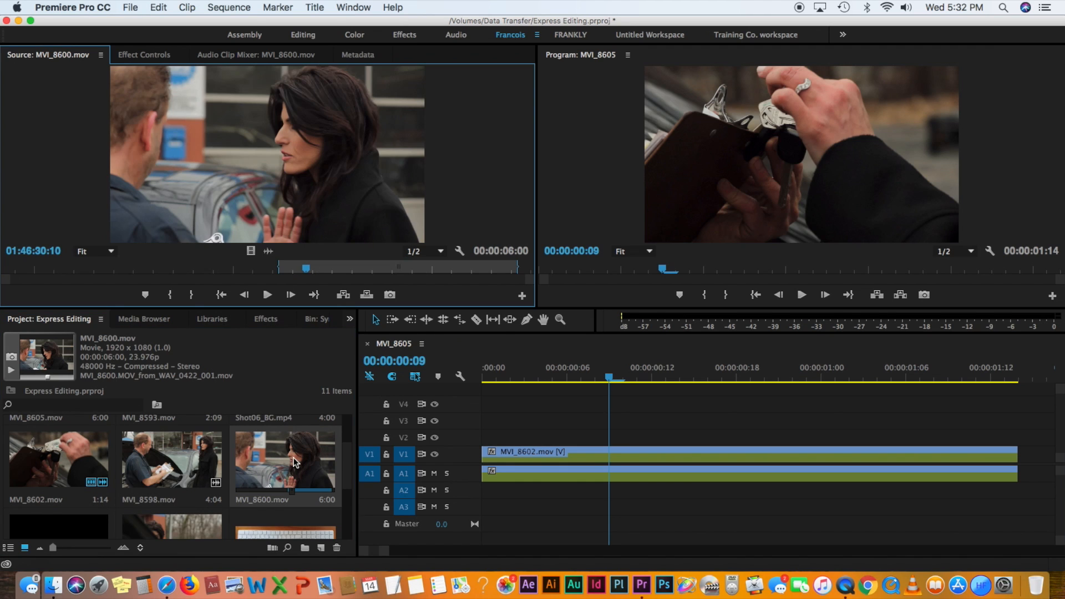
{"action": "mouse_move", "coordinate": [294, 270]}
{"action": "left_mouse_down"}
{"action": "mouse_move", "coordinate": [285, 270]}
{"action": "mouse_move", "coordinate": [333, 270]}
{"action": "mouse_move", "coordinate": [235, 279]}
{"action": "mouse_move", "coordinate": [281, 277]}
{"action": "left_mouse_up"}
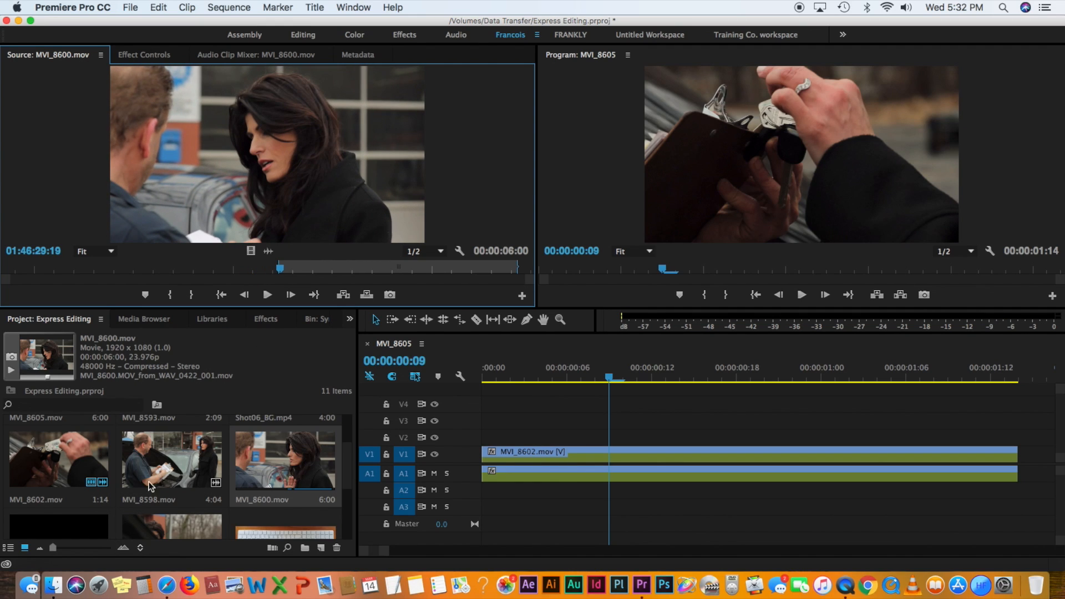
{"action": "scroll", "coordinate": [150, 484], "scroll_direction": "down", "scroll_amount": 2}
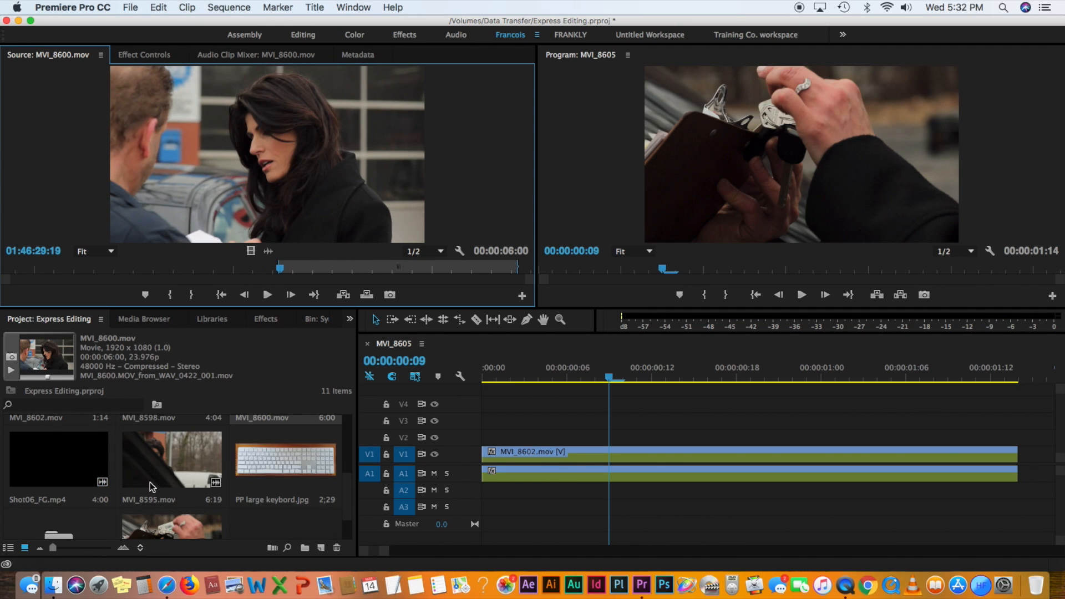
Step: Load MVI_8595.mov in the Source monitor and mark its In point, with the Out point at 15:49:39:16
{"action": "double_click", "coordinate": [157, 461]}
{"action": "left_click_drag", "start_coordinate": [244, 269], "coordinate": [340, 275]}
{"action": "key", "text": "i"}
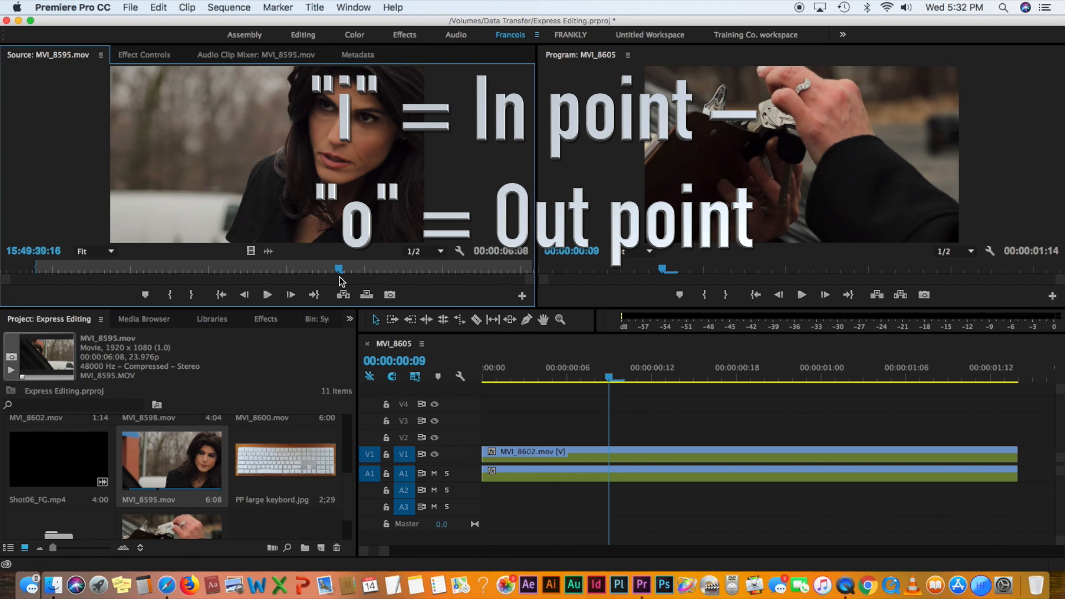
{"action": "key", "text": "o"}
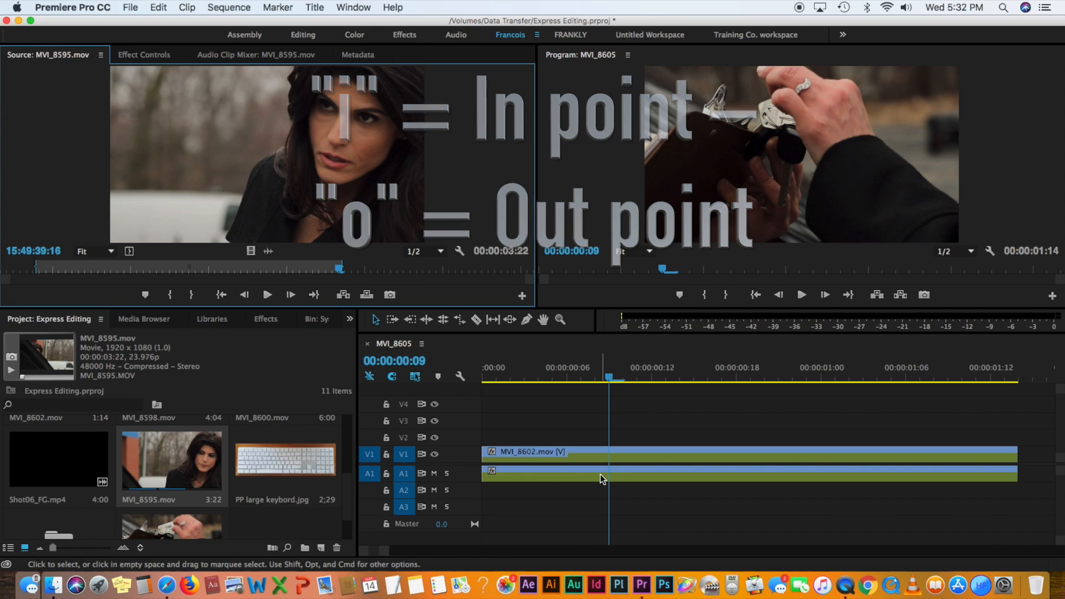
Step: Insert the marked part of MVI_8595.mov at the start of the timeline, ahead of MVI_8602.mov, and scrub through it
{"action": "left_click_drag", "start_coordinate": [387, 554], "coordinate": [413, 554]}
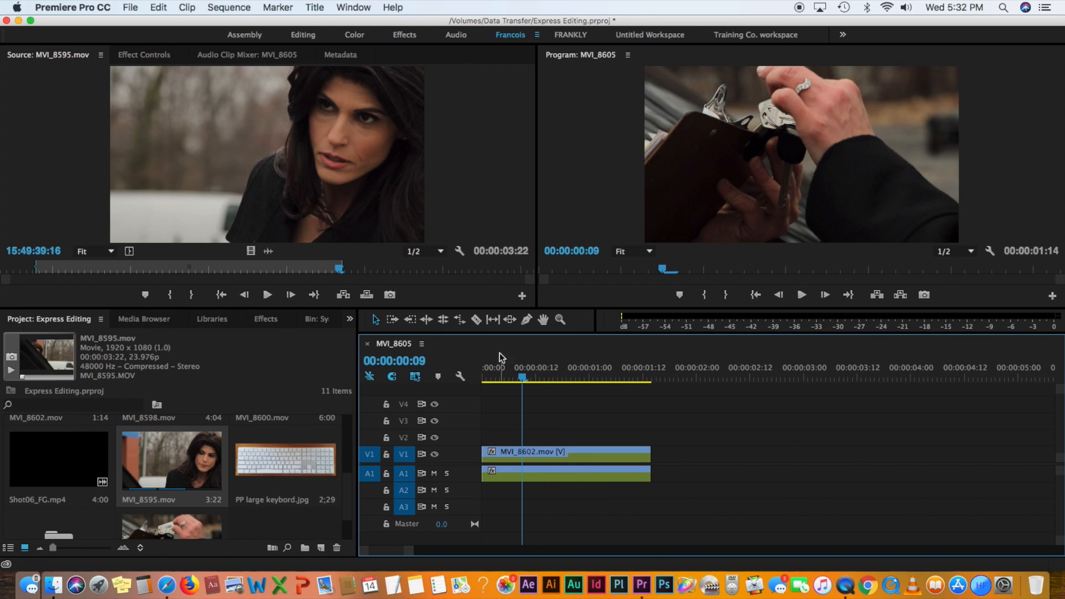
{"action": "left_click", "coordinate": [204, 134]}
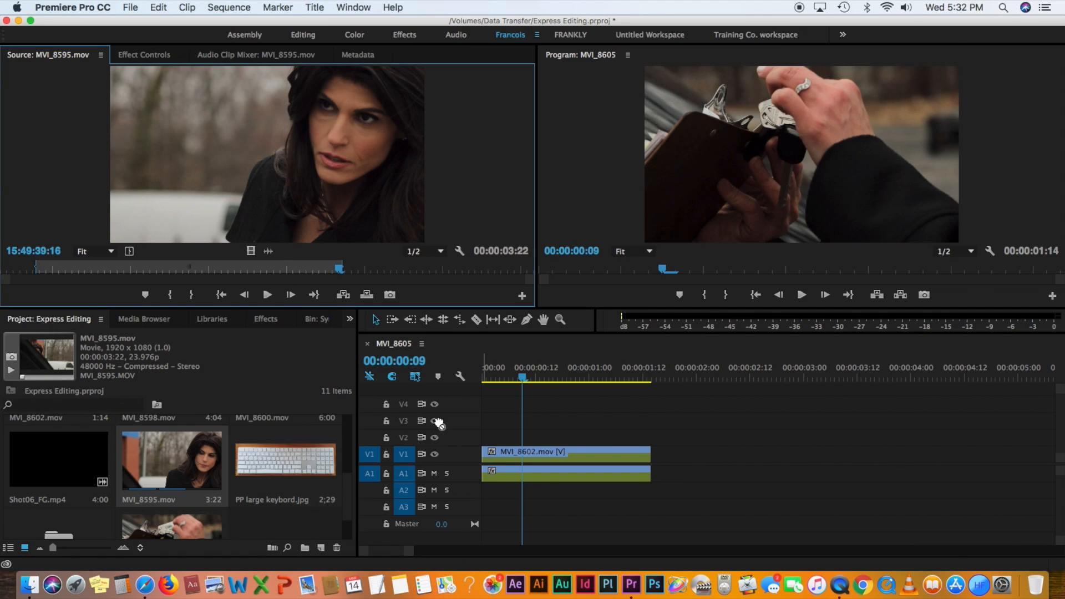
{"action": "left_click_drag", "start_coordinate": [439, 424], "coordinate": [478, 455]}
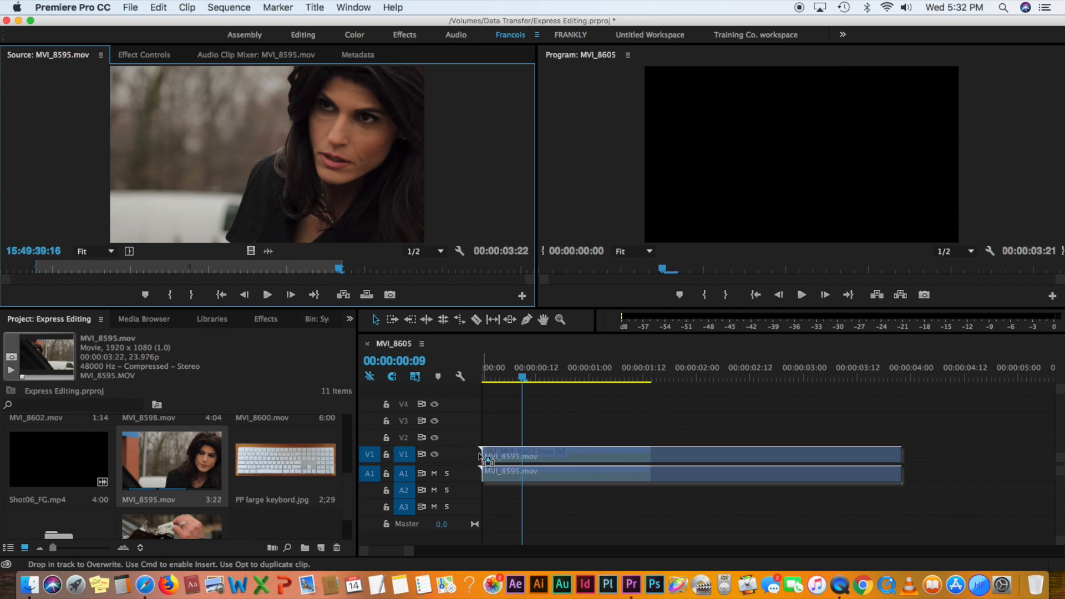
{"action": "key", "text": "super"}
{"action": "left_click_drag", "start_coordinate": [480, 457], "coordinate": [481, 456]}
{"action": "left_click_drag", "start_coordinate": [859, 377], "coordinate": [849, 405]}
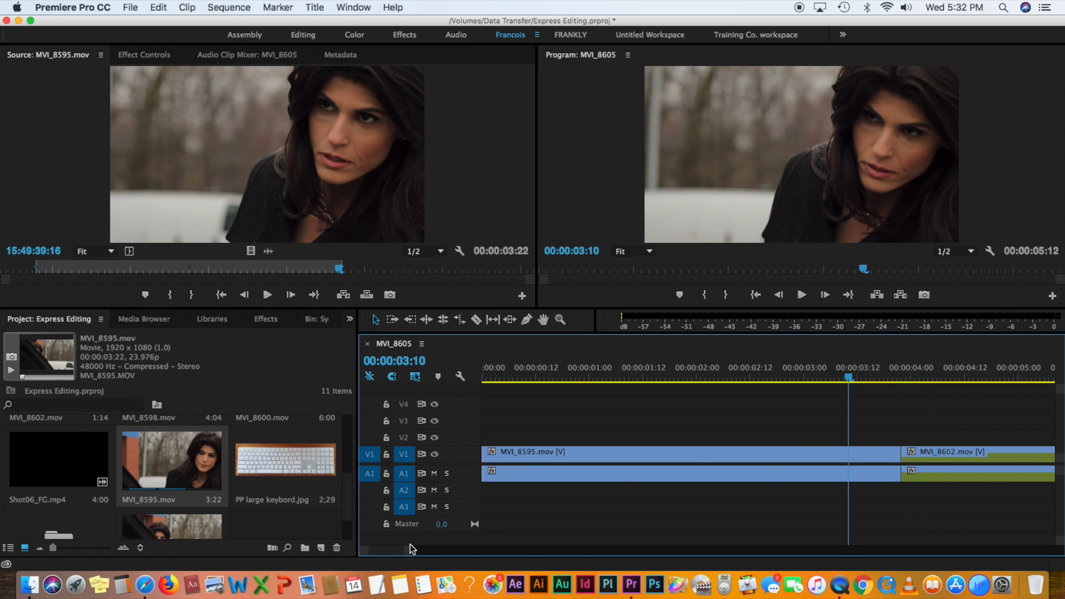
Step: Expand all tracks of the MVI_8605 timeline
{"action": "left_click_drag", "start_coordinate": [410, 552], "coordinate": [425, 551]}
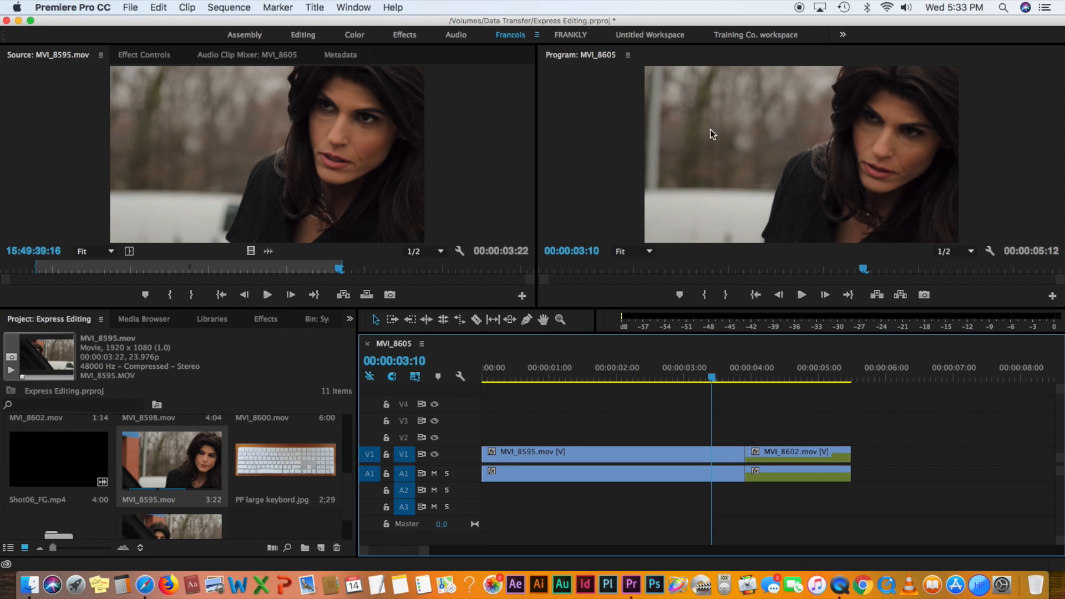
{"action": "left_click", "coordinate": [990, 252]}
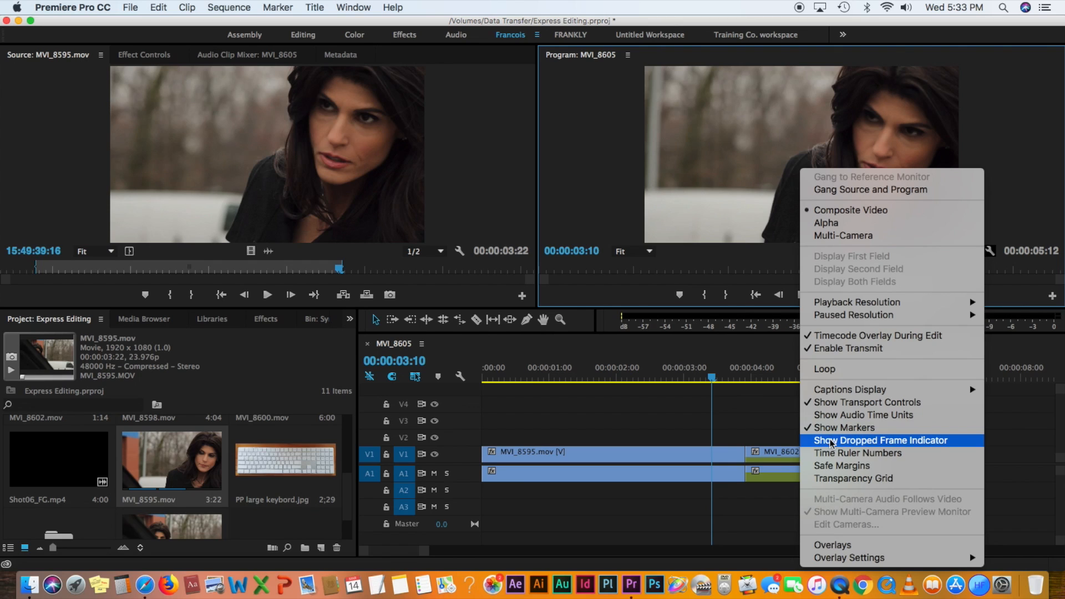
{"action": "left_click", "coordinate": [581, 149]}
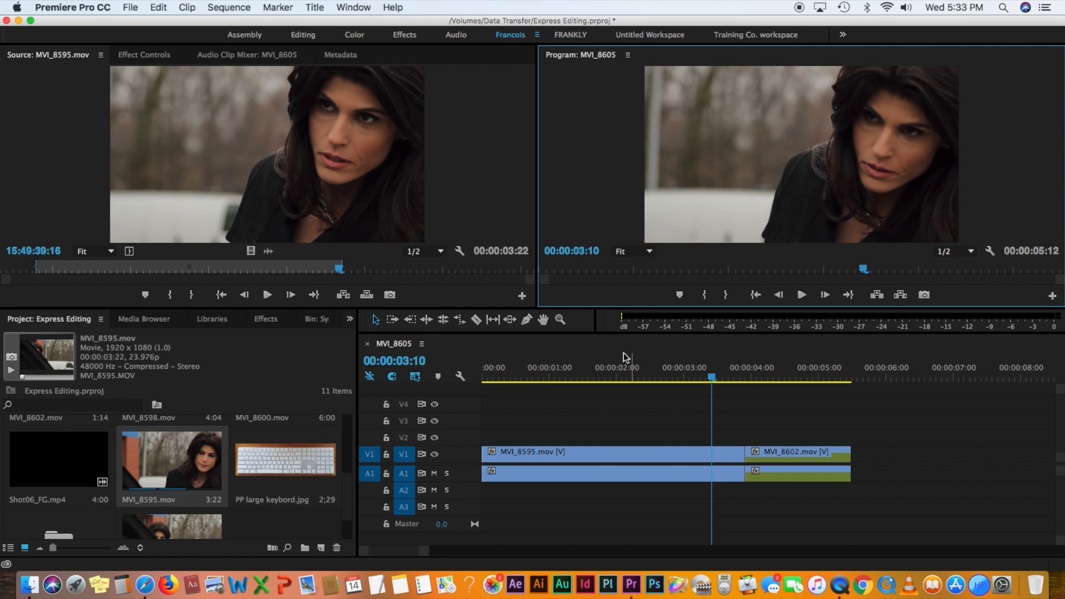
{"action": "left_click", "coordinate": [460, 379]}
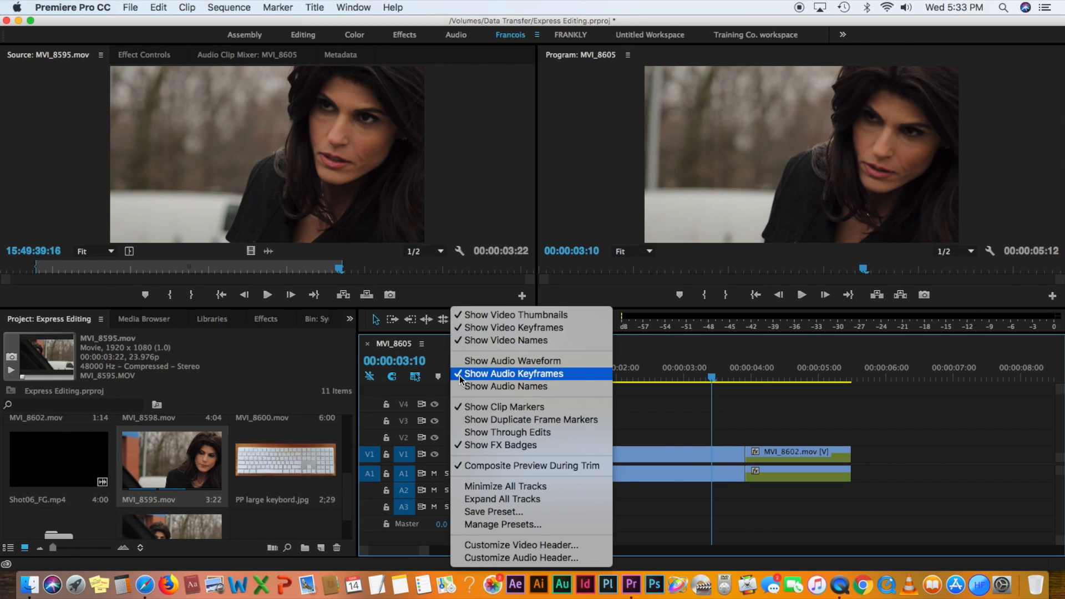
{"action": "left_click", "coordinate": [489, 497]}
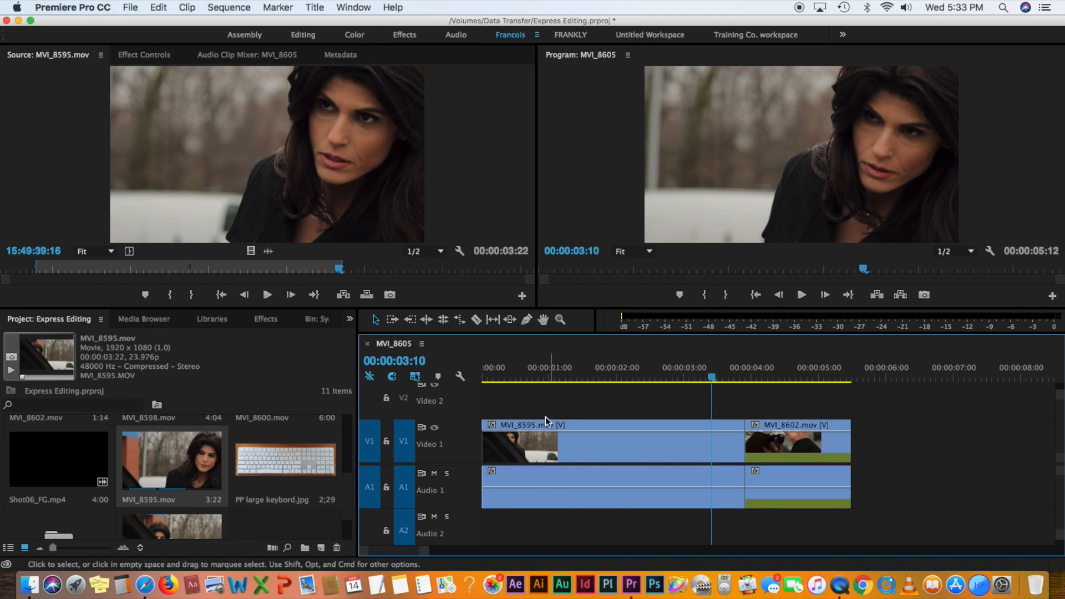
Step: Display the Time Remapping Speed line on both timeline clips, MVI_8595.mov and MVI_8602.mov
{"action": "left_click", "coordinate": [492, 428]}
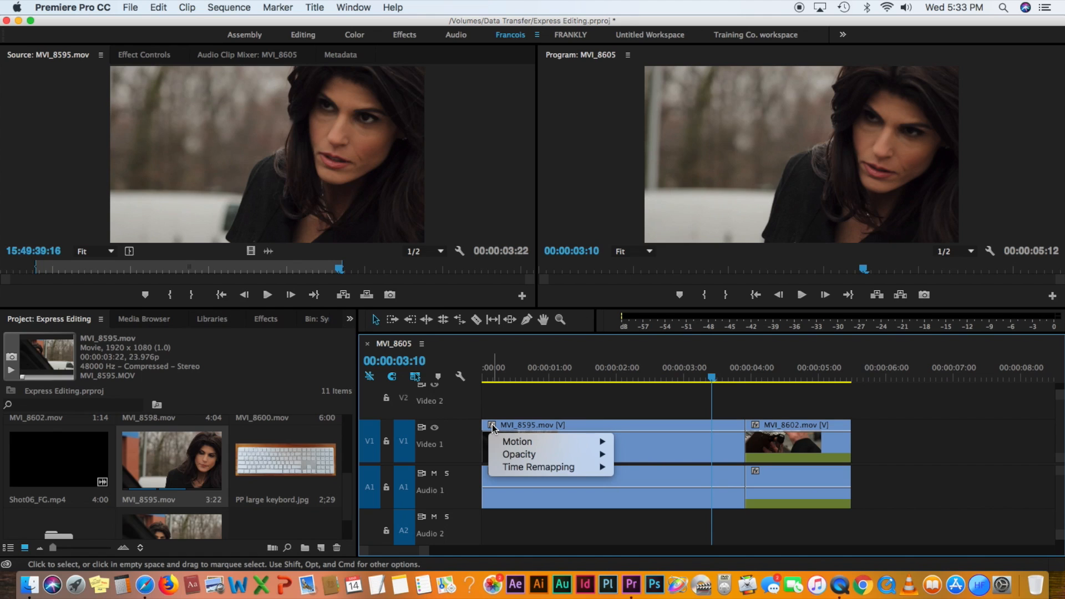
{"action": "mouse_move", "coordinate": [516, 456]}
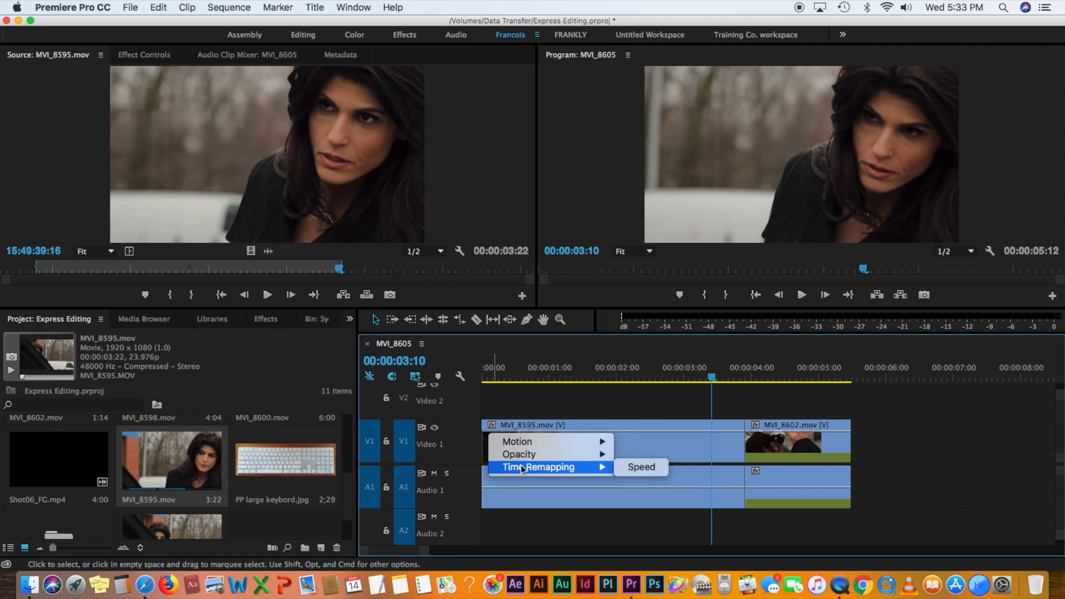
{"action": "left_click", "coordinate": [636, 468]}
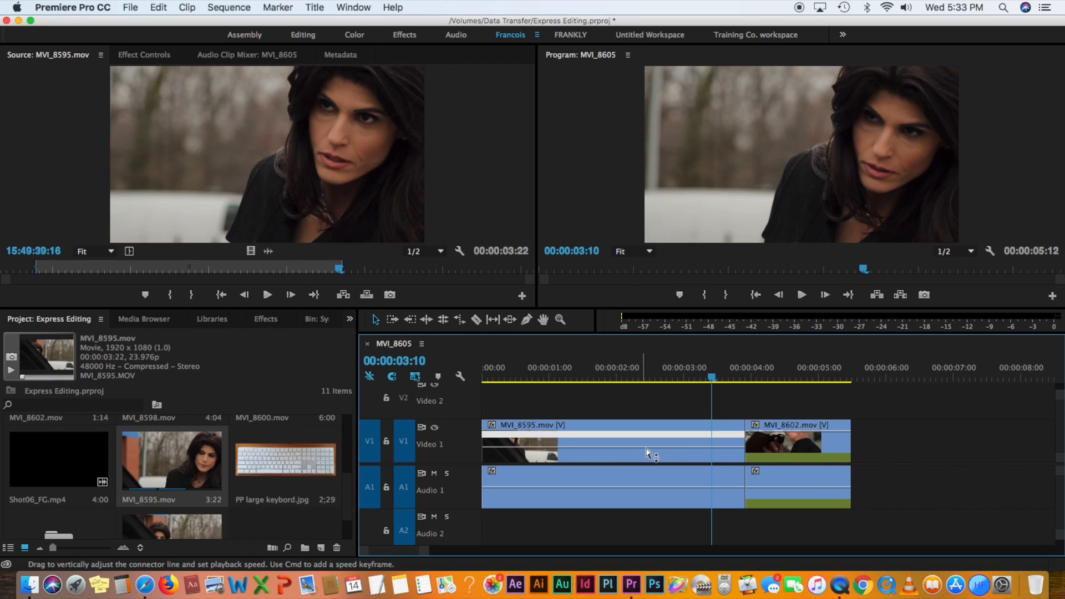
{"action": "left_click", "coordinate": [756, 426]}
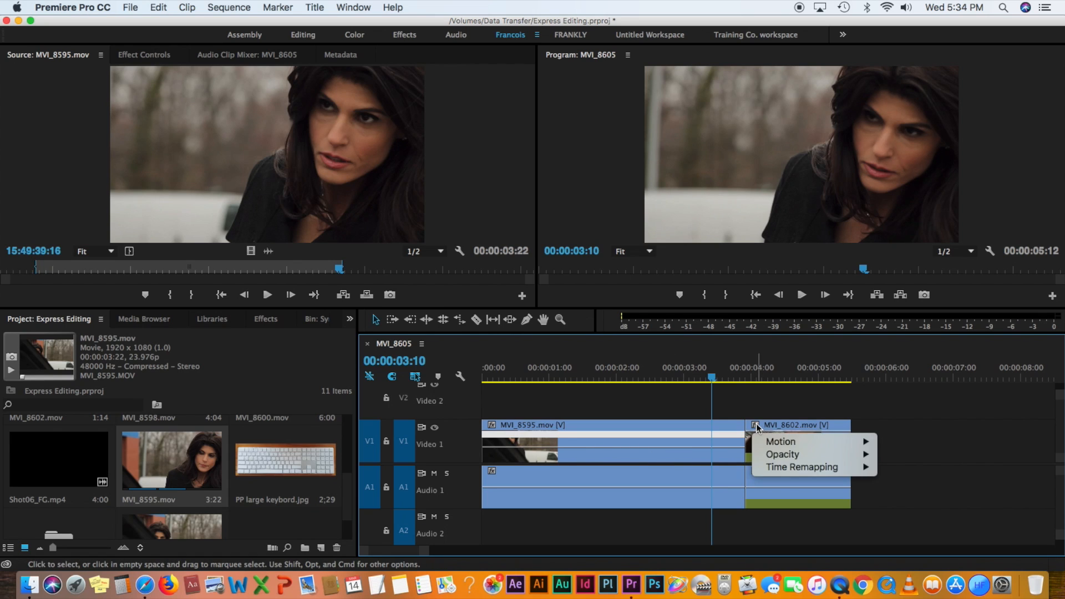
{"action": "mouse_move", "coordinate": [773, 469]}
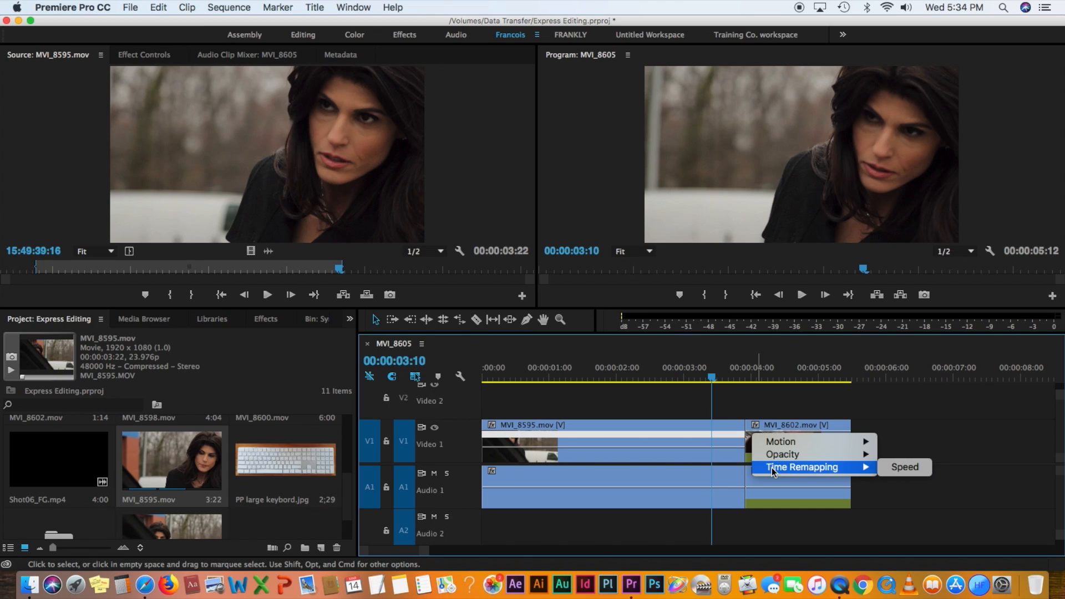
{"action": "left_click", "coordinate": [896, 467]}
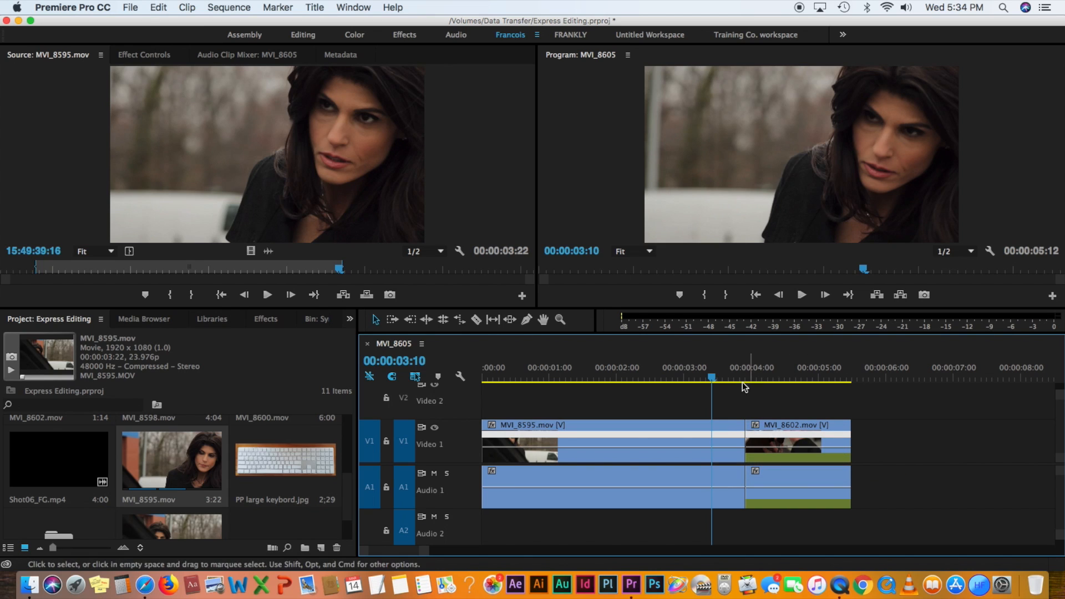
Step: Add two speed keyframes to MVI_8595.mov with the Pen tool, at 00:00:03:05 and about 00:00:03:19
{"action": "mouse_move", "coordinate": [710, 372]}
{"action": "left_mouse_down"}
{"action": "mouse_move", "coordinate": [758, 378]}
{"action": "mouse_move", "coordinate": [649, 394]}
{"action": "mouse_move", "coordinate": [715, 379]}
{"action": "mouse_move", "coordinate": [694, 384]}
{"action": "left_mouse_up"}
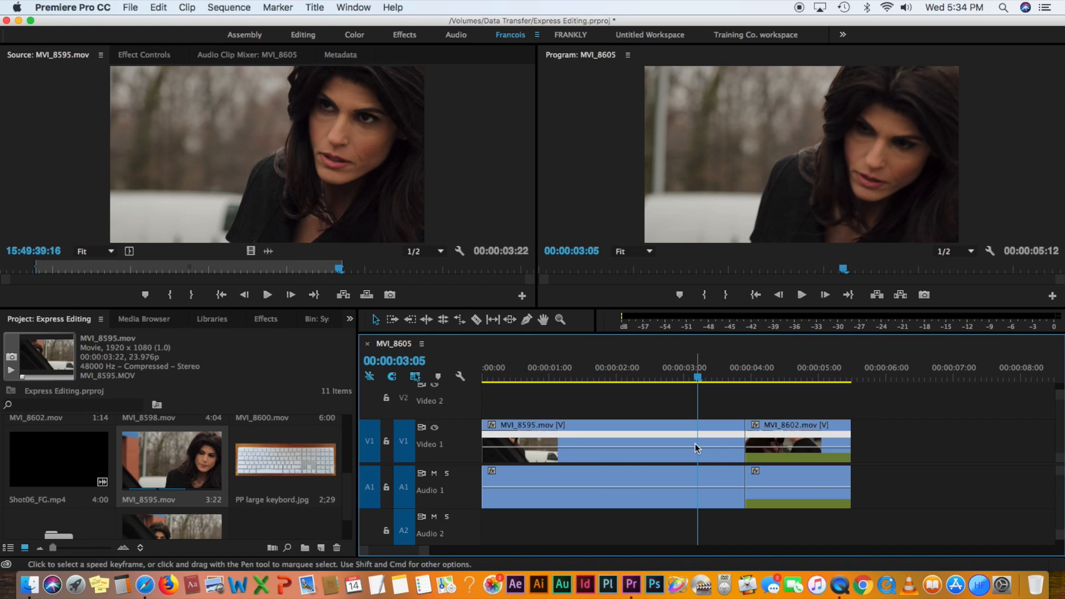
{"action": "left_click", "coordinate": [526, 322]}
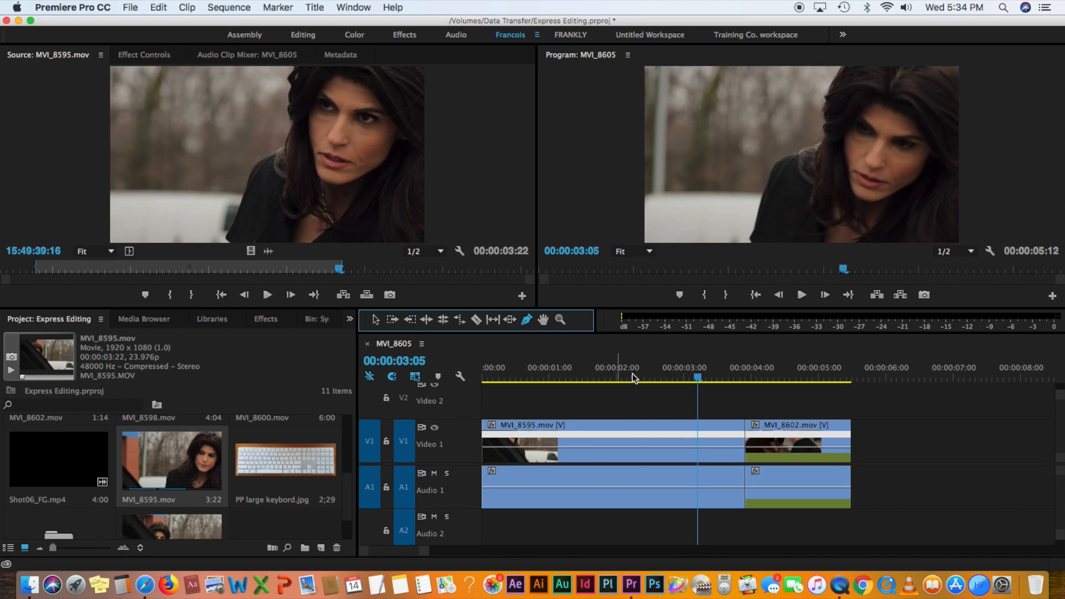
{"action": "left_click", "coordinate": [700, 454]}
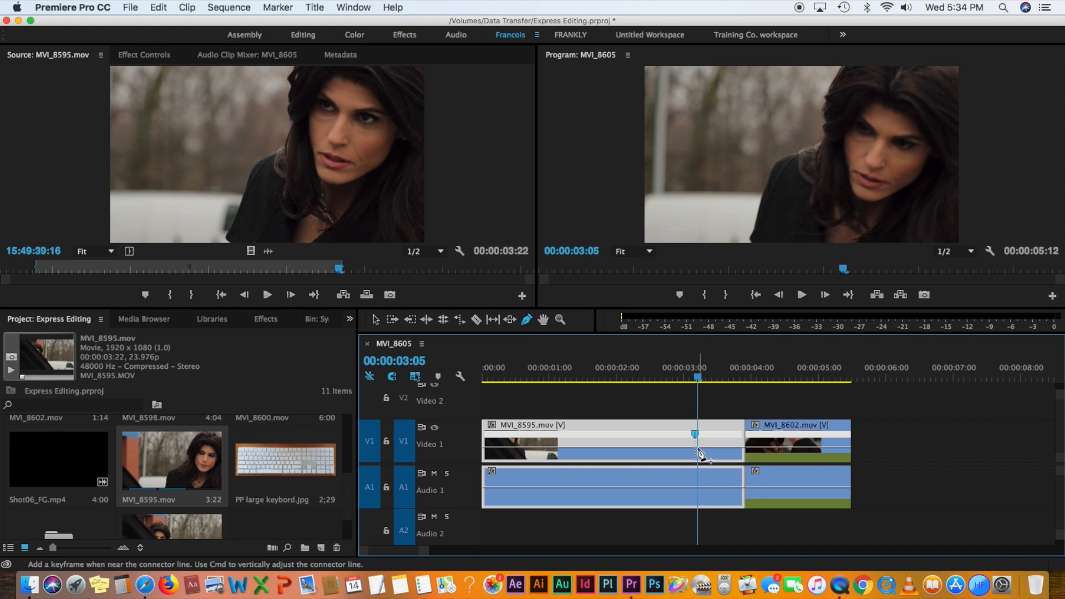
{"action": "left_click_drag", "start_coordinate": [697, 380], "coordinate": [737, 382]}
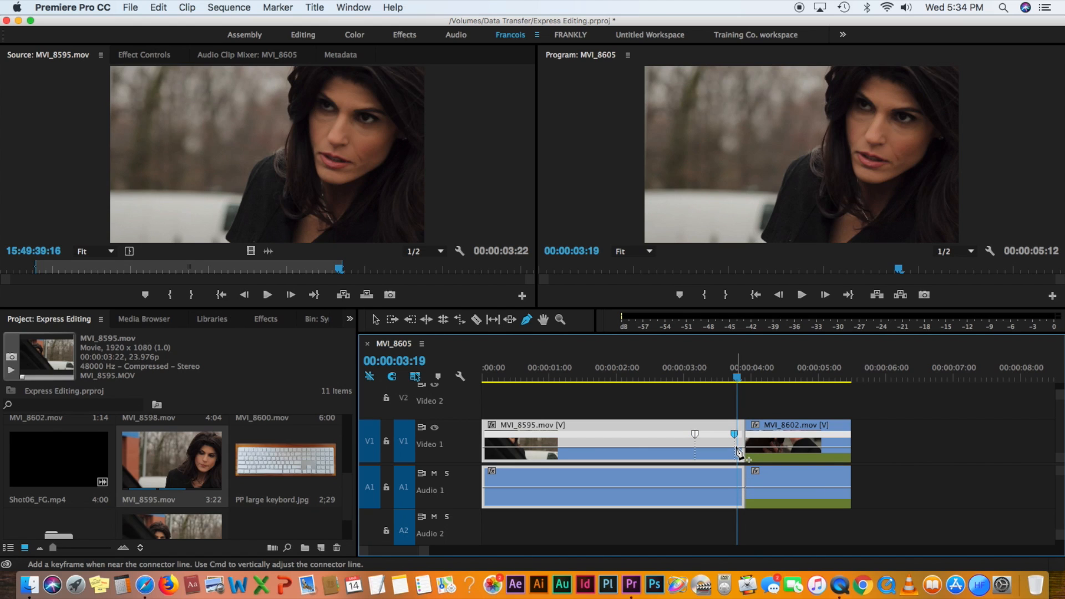
{"action": "left_click", "coordinate": [739, 381]}
{"action": "left_click_drag", "start_coordinate": [739, 382], "coordinate": [739, 382]}
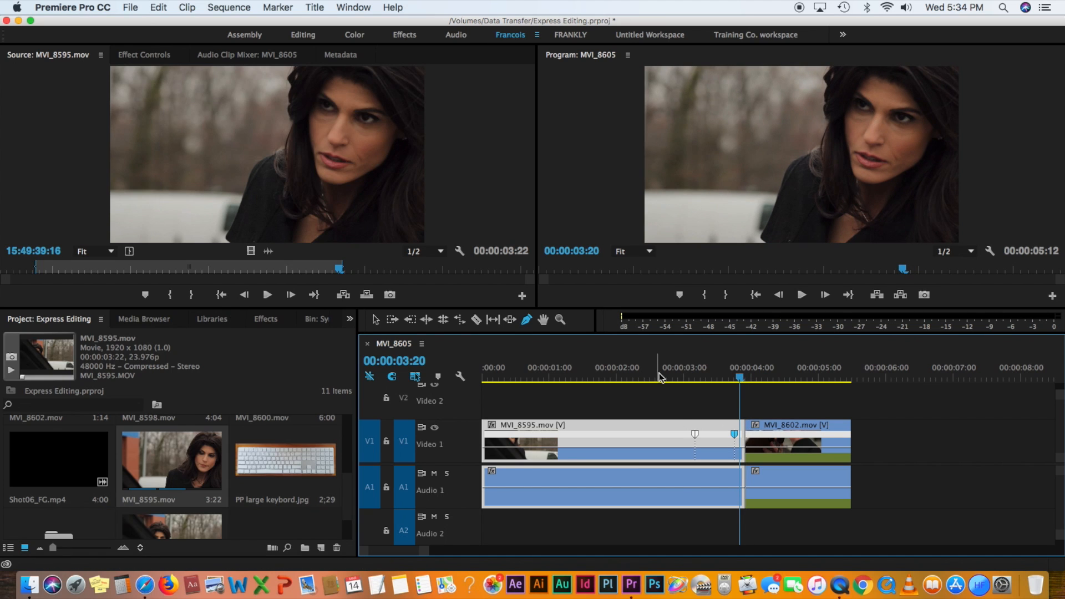
Step: Slow the section of MVI_8595.mov between its two speed keyframes to 50% and scrub through the slowed part
{"action": "left_click", "coordinate": [376, 321]}
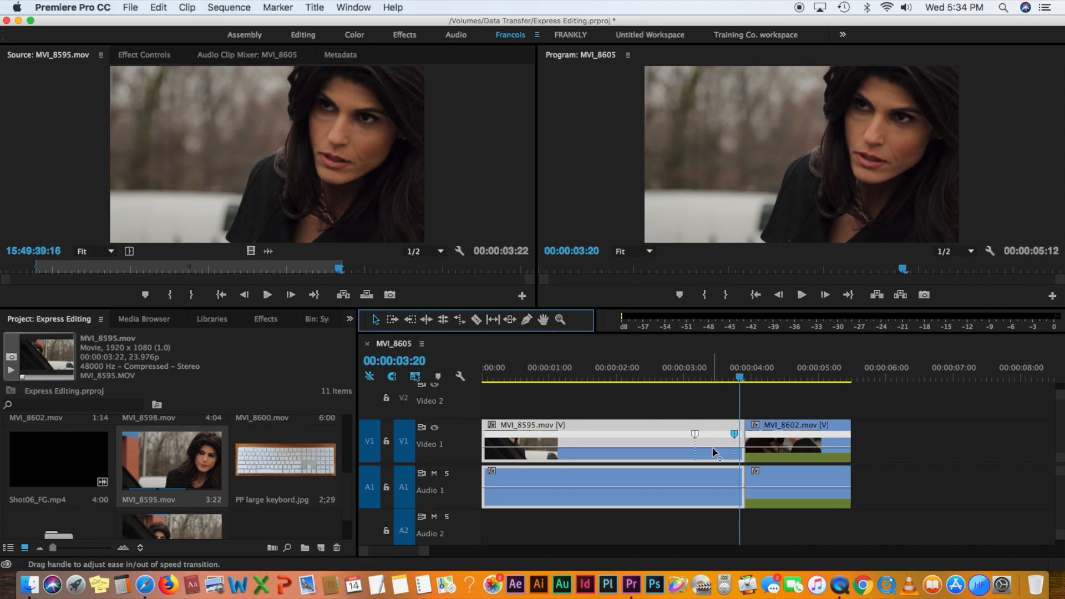
{"action": "left_click_drag", "start_coordinate": [715, 452], "coordinate": [716, 452]}
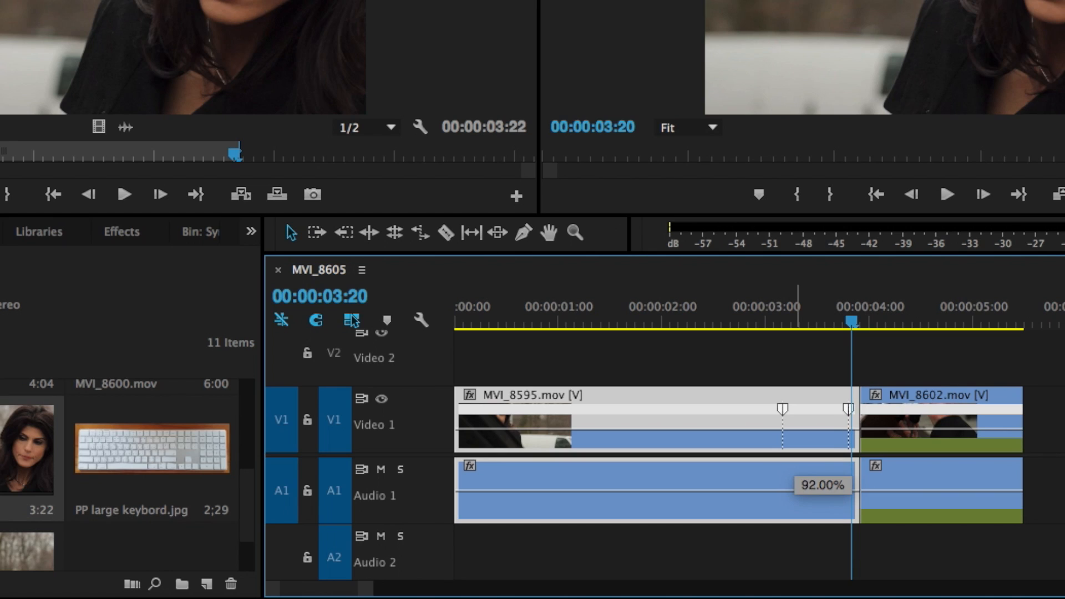
{"action": "left_click_drag", "start_coordinate": [848, 408], "coordinate": [851, 409]}
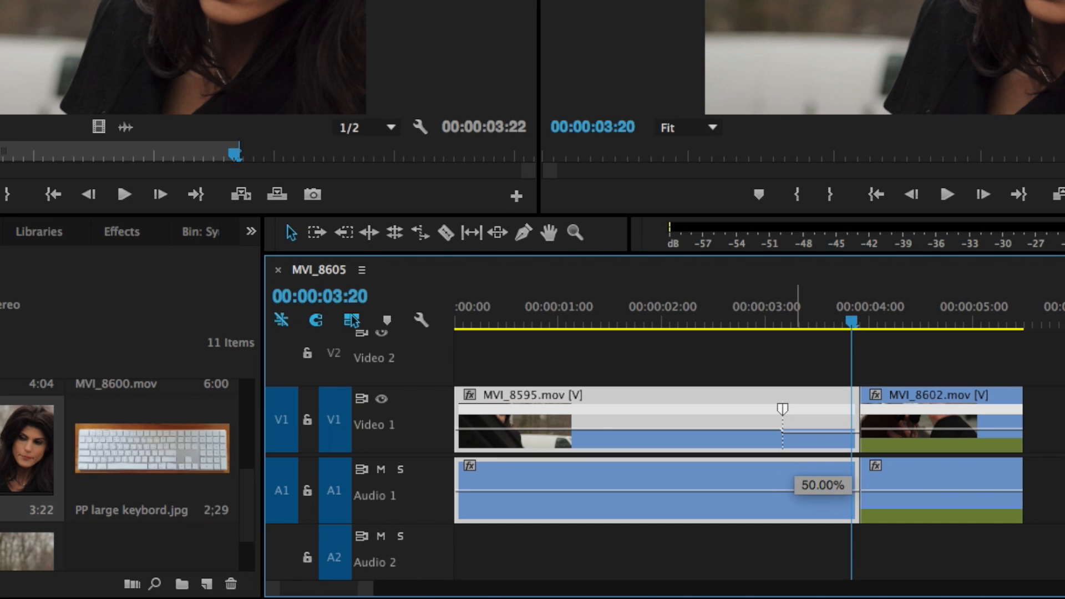
{"action": "left_click_drag", "start_coordinate": [794, 478], "coordinate": [794, 478]}
{"action": "left_click_drag", "start_coordinate": [784, 323], "coordinate": [837, 323]}
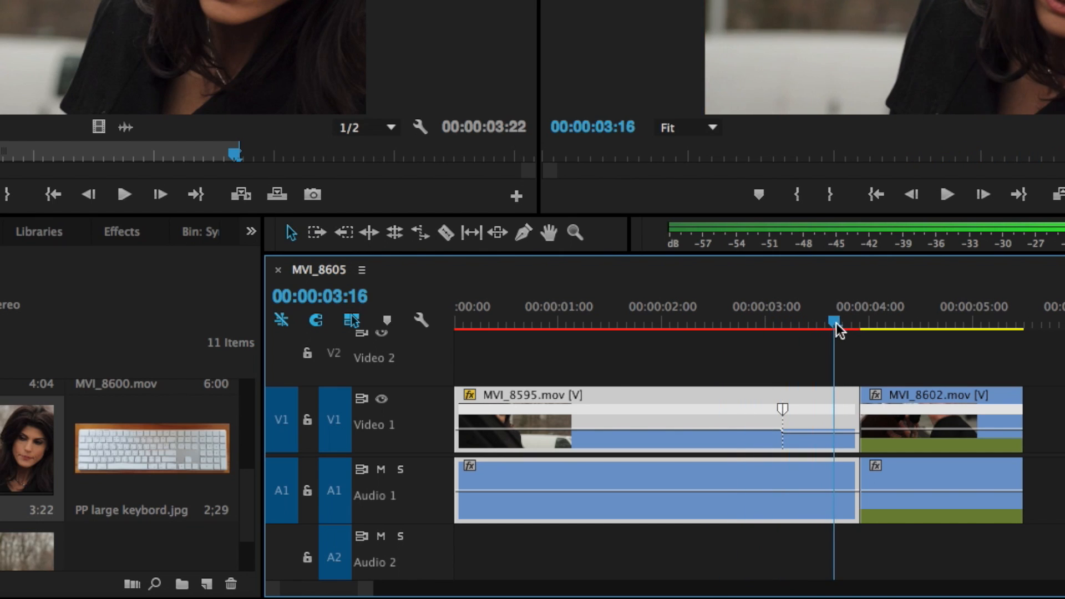
Step: Move MVI_8602.mov to start at about 00:00:05:15 and extend the end of MVI_8595.mov to about 00:00:05:06
{"action": "left_click_drag", "start_coordinate": [893, 401], "coordinate": [1064, 402]}
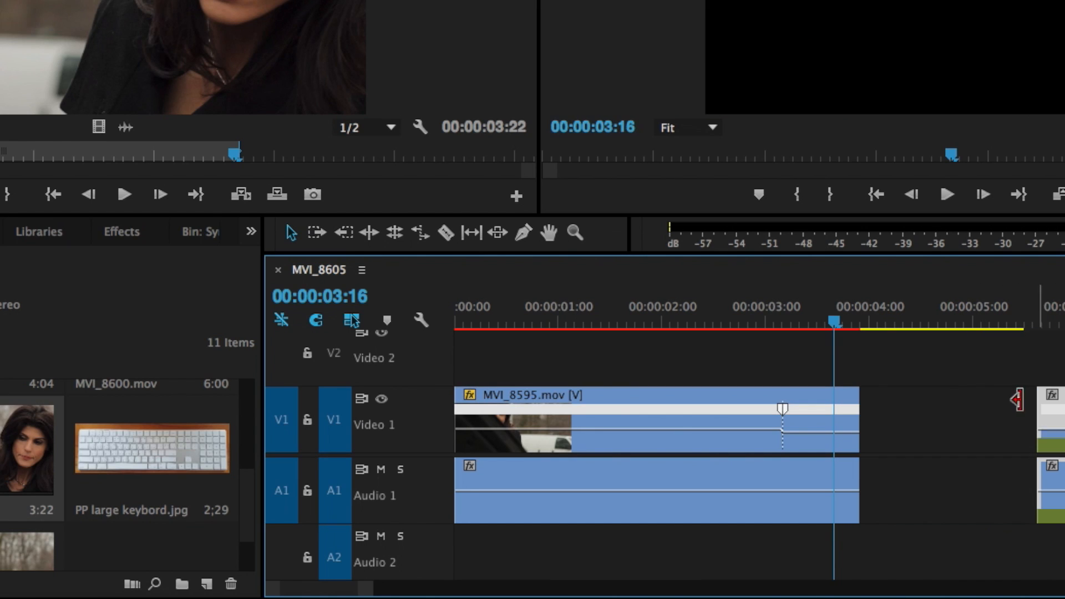
{"action": "left_click_drag", "start_coordinate": [857, 404], "coordinate": [1001, 403]}
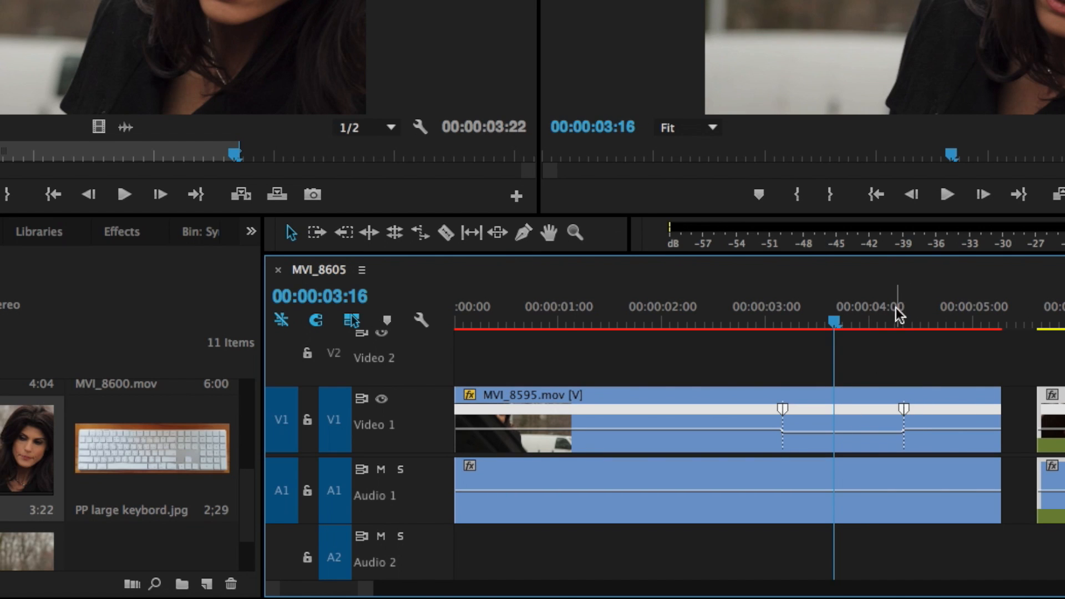
{"action": "mouse_move", "coordinate": [849, 318]}
{"action": "left_mouse_down"}
{"action": "mouse_move", "coordinate": [839, 320]}
{"action": "mouse_move", "coordinate": [901, 322]}
{"action": "mouse_move", "coordinate": [785, 322]}
{"action": "mouse_move", "coordinate": [844, 327]}
{"action": "left_mouse_up"}
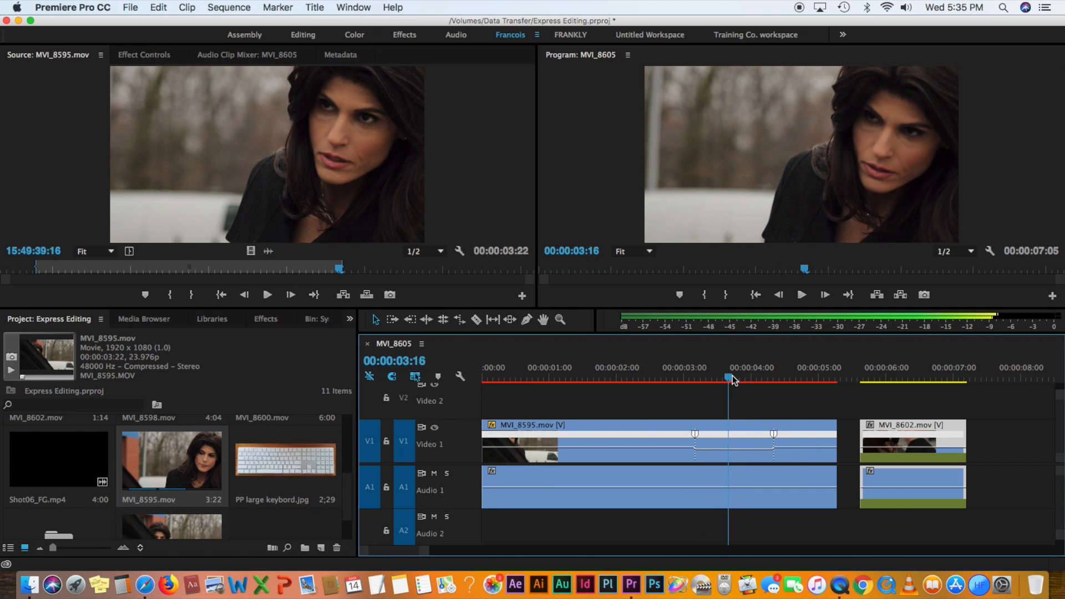
Step: Play MVI_8595.mov through its slowed section, starting from 00:00:02:21
{"action": "left_click_drag", "start_coordinate": [734, 381], "coordinate": [679, 369]}
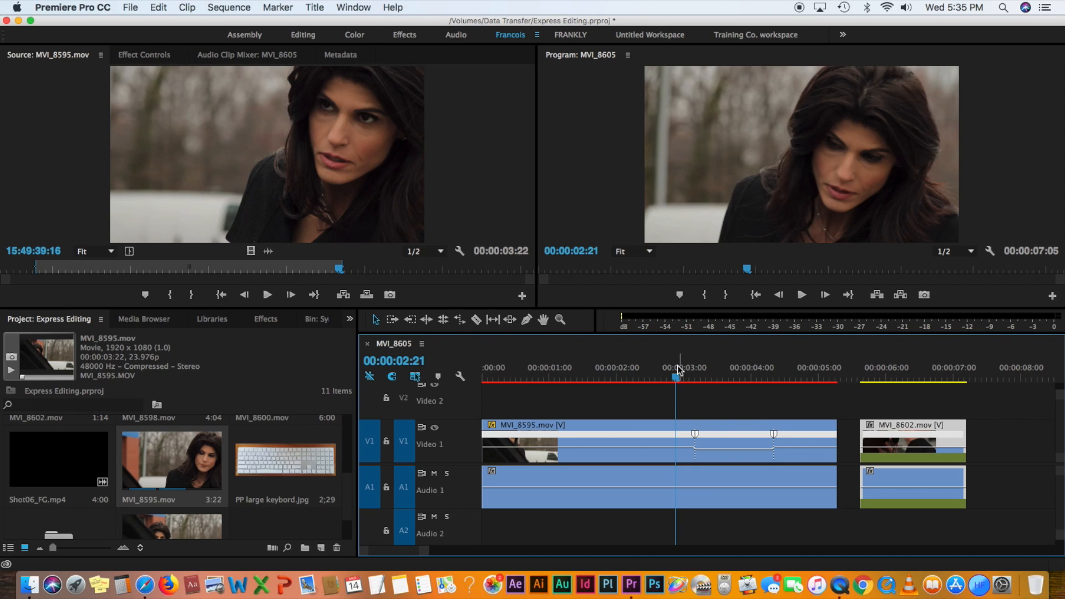
{"action": "key", "text": "space"}
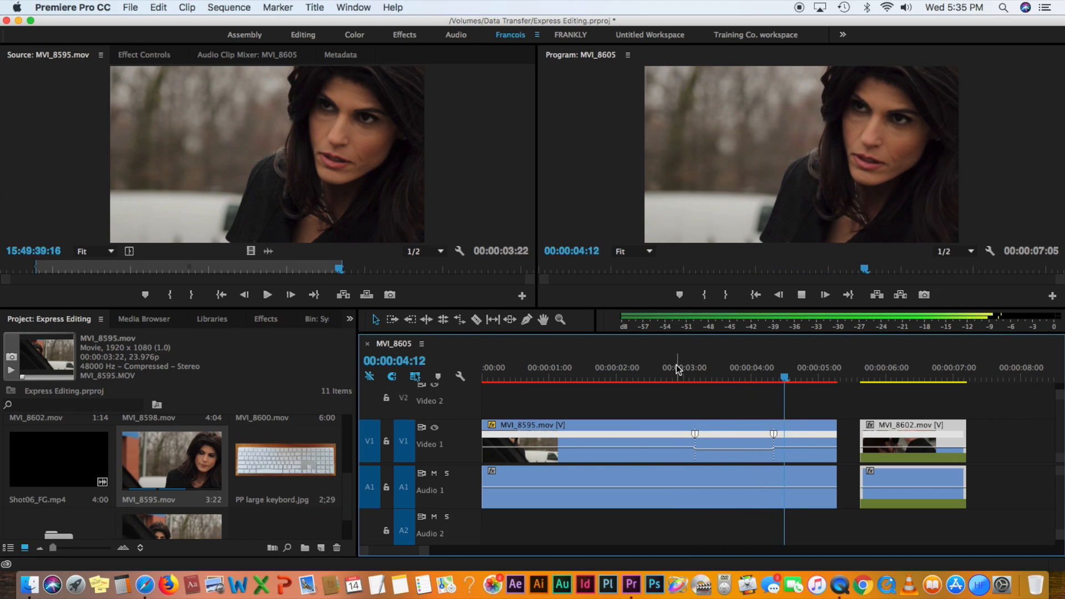
{"action": "key", "text": "space"}
{"action": "left_click_drag", "start_coordinate": [804, 377], "coordinate": [684, 380]}
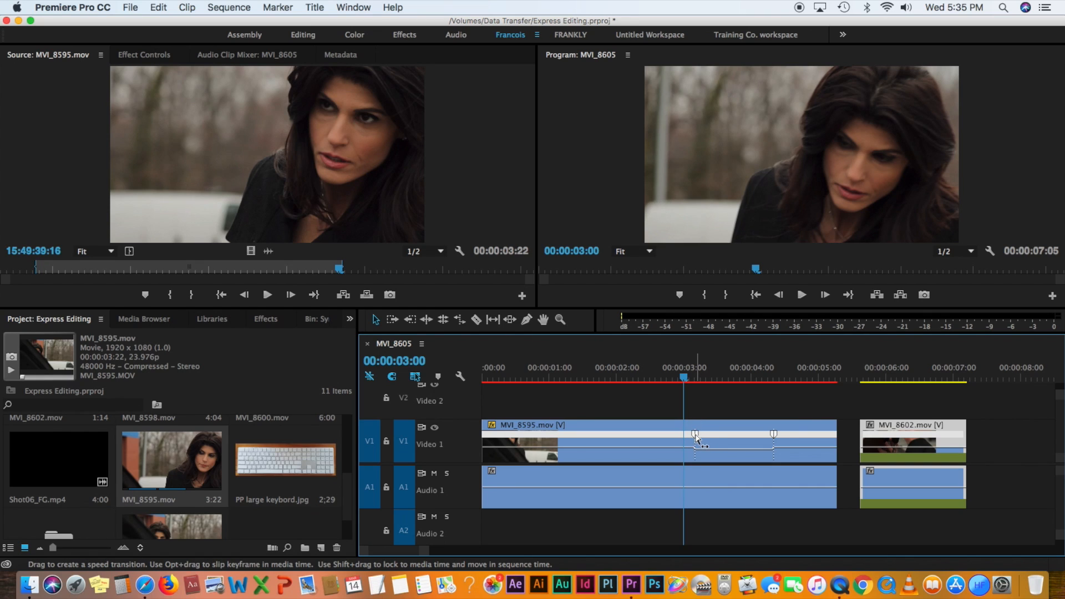
Step: Split both speed keyframes of MVI_8595.mov to create gradual speed ramps into and out of the slowed section
{"action": "left_click", "coordinate": [696, 436]}
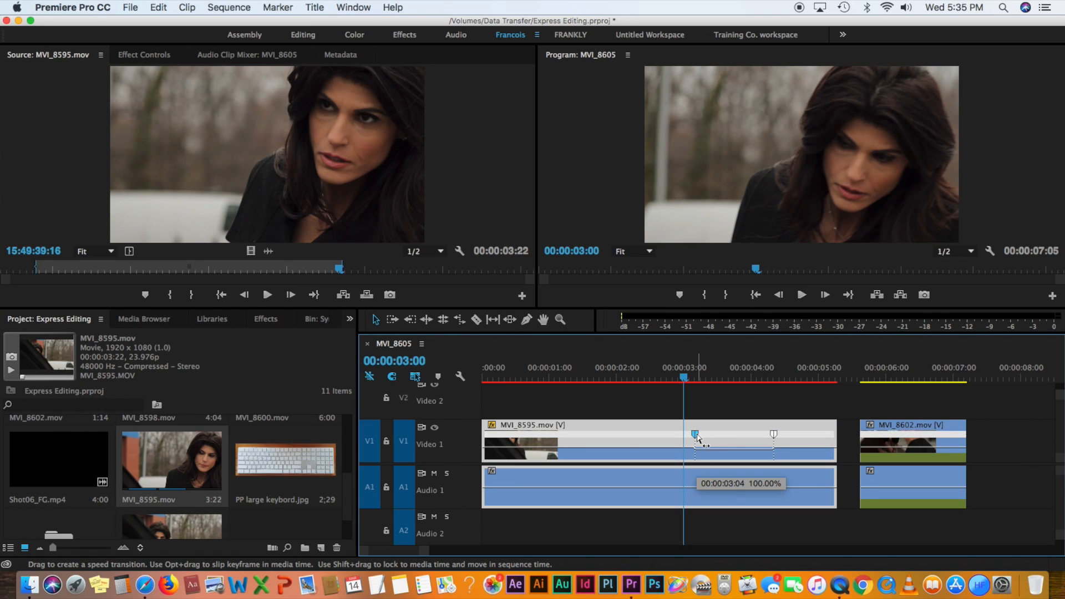
{"action": "left_click_drag", "start_coordinate": [694, 438], "coordinate": [674, 439]}
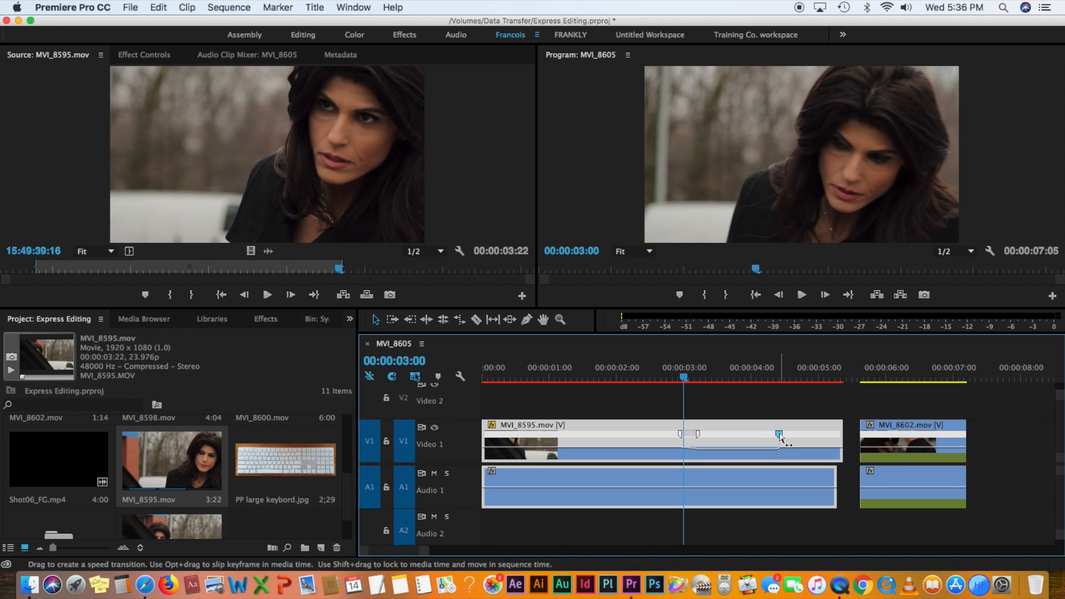
{"action": "mouse_move", "coordinate": [780, 438]}
{"action": "left_mouse_down"}
{"action": "mouse_move", "coordinate": [770, 438]}
{"action": "mouse_move", "coordinate": [794, 438]}
{"action": "left_mouse_up"}
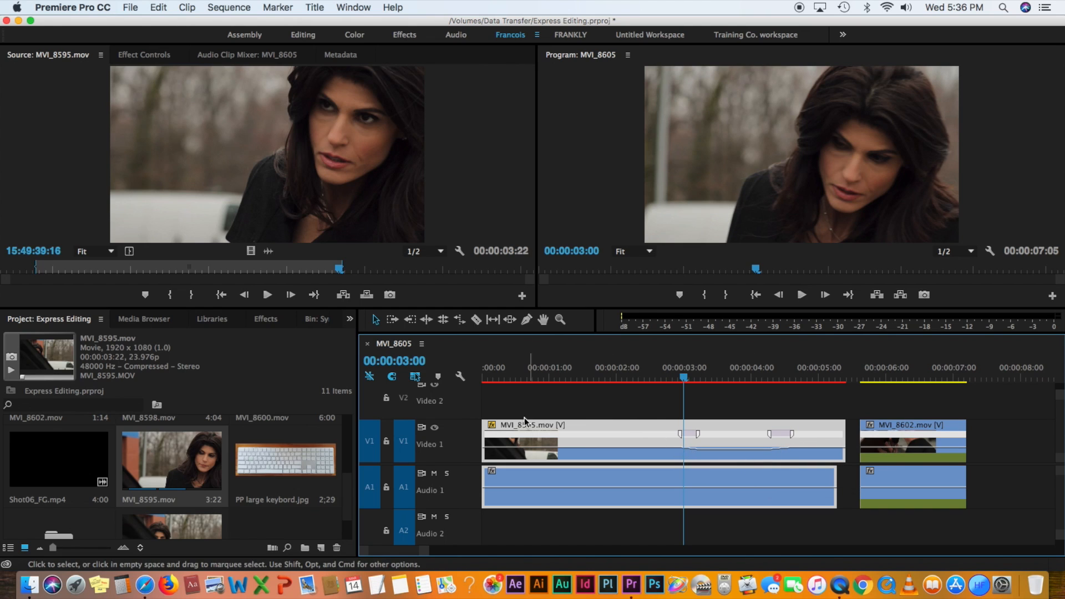
Step: Increase the height of the Video 1 track and bend both speed ramps of MVI_8595.mov into smooth curves
{"action": "left_click_drag", "start_coordinate": [459, 417], "coordinate": [462, 406]}
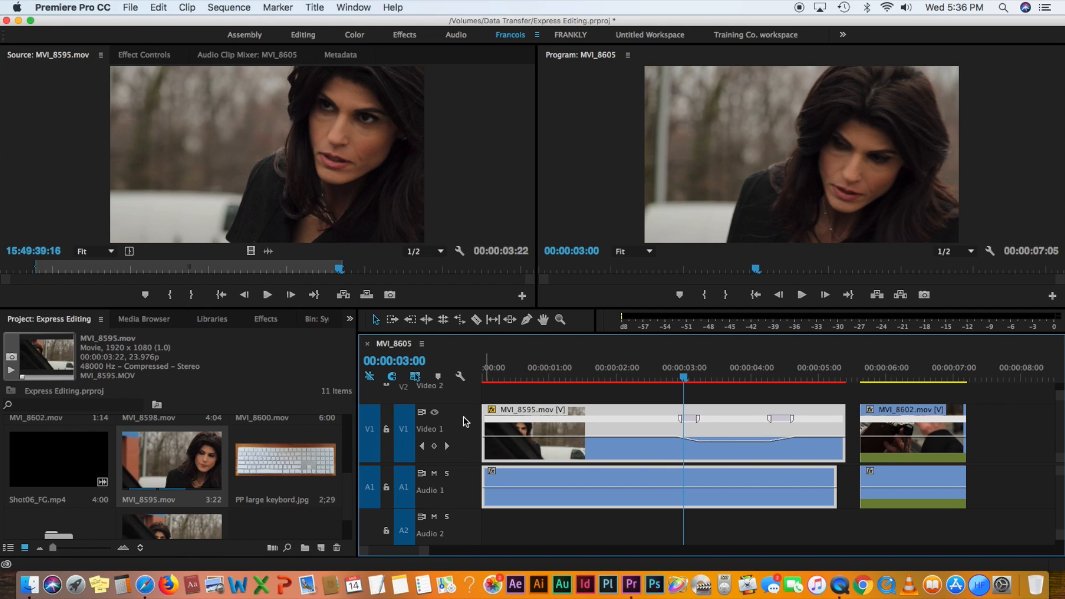
{"action": "left_click_drag", "start_coordinate": [464, 405], "coordinate": [466, 399]}
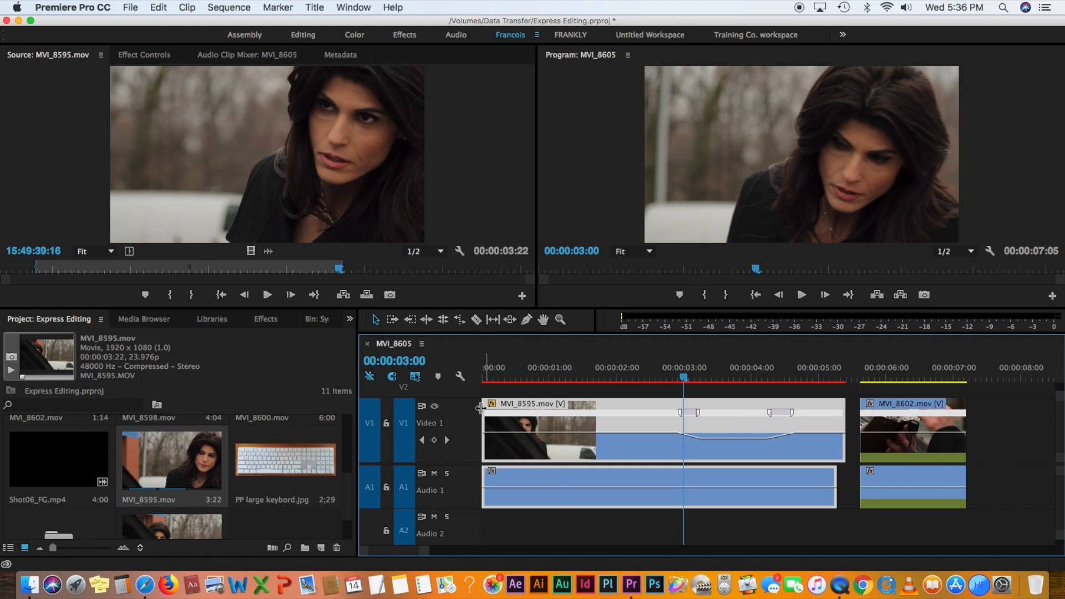
{"action": "left_click", "coordinate": [698, 413]}
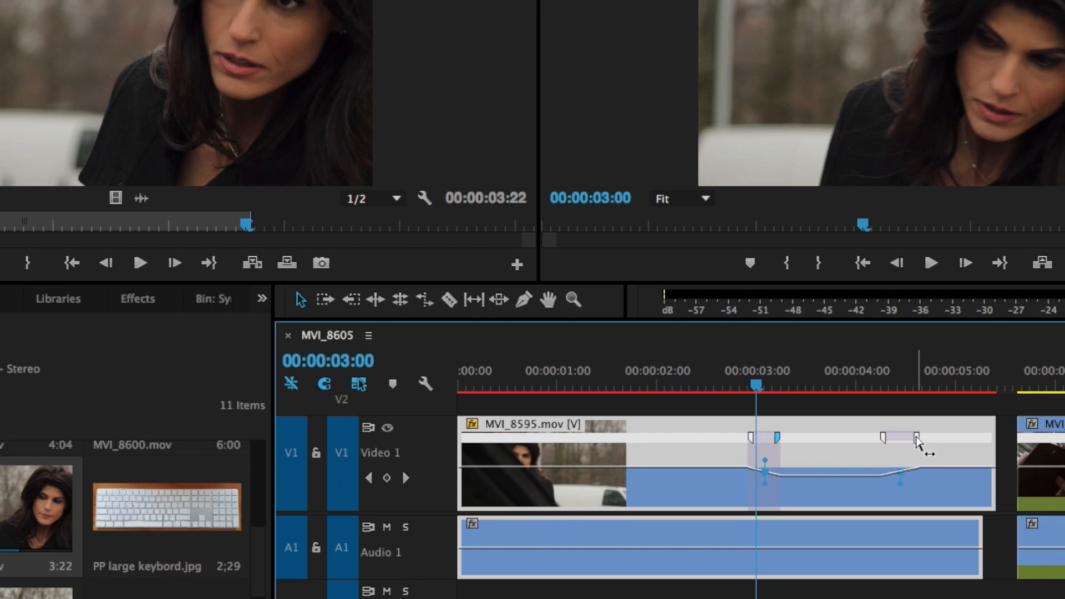
{"action": "left_click", "coordinate": [792, 414]}
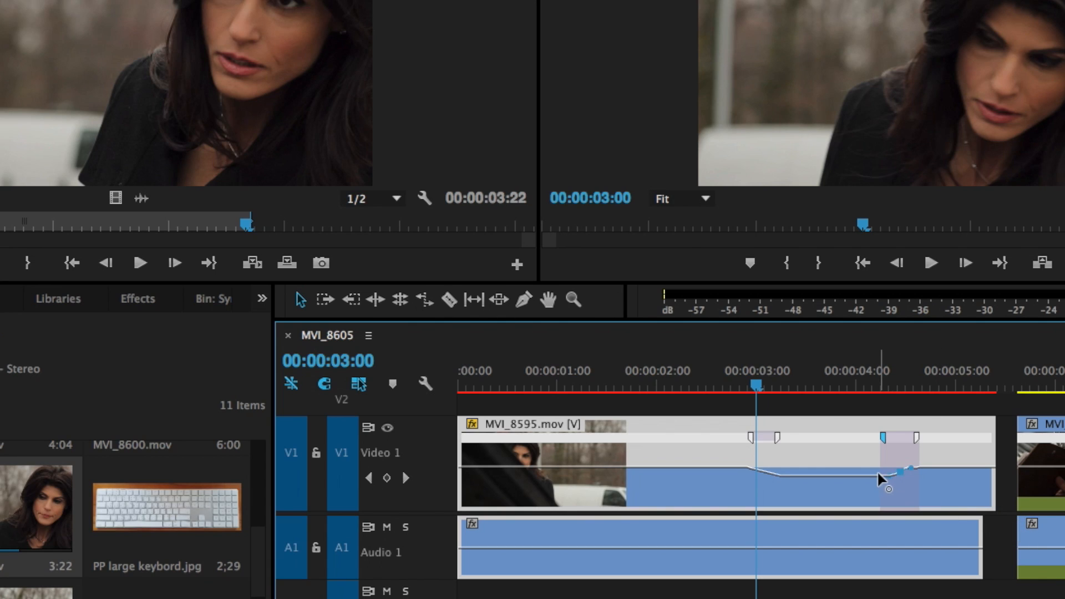
{"action": "left_click", "coordinate": [751, 438]}
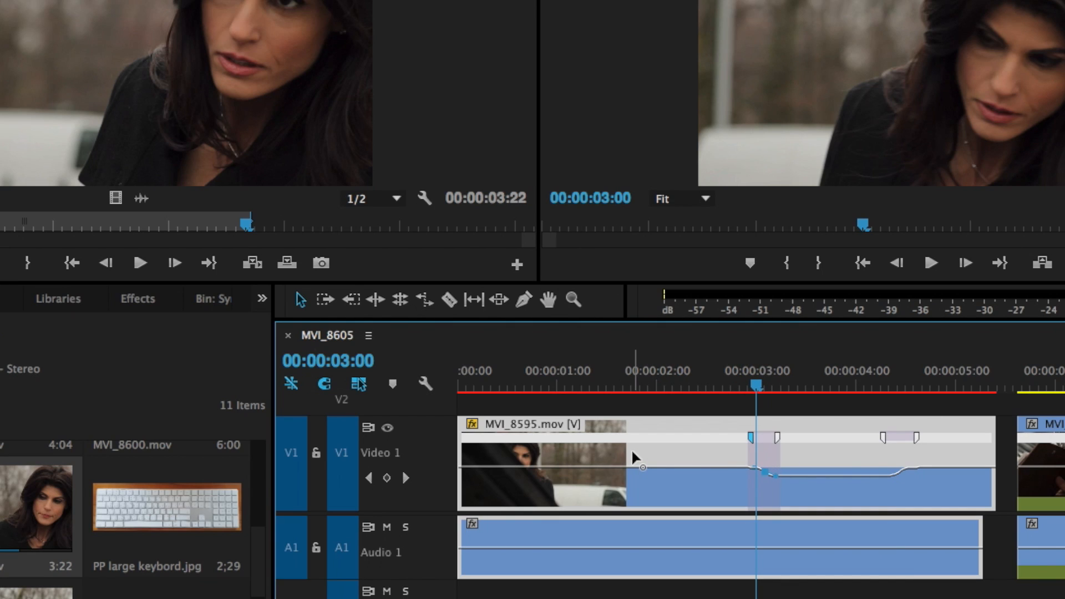
{"action": "left_click_drag", "start_coordinate": [423, 417], "coordinate": [424, 401]}
{"action": "left_click_drag", "start_coordinate": [431, 514], "coordinate": [430, 552]}
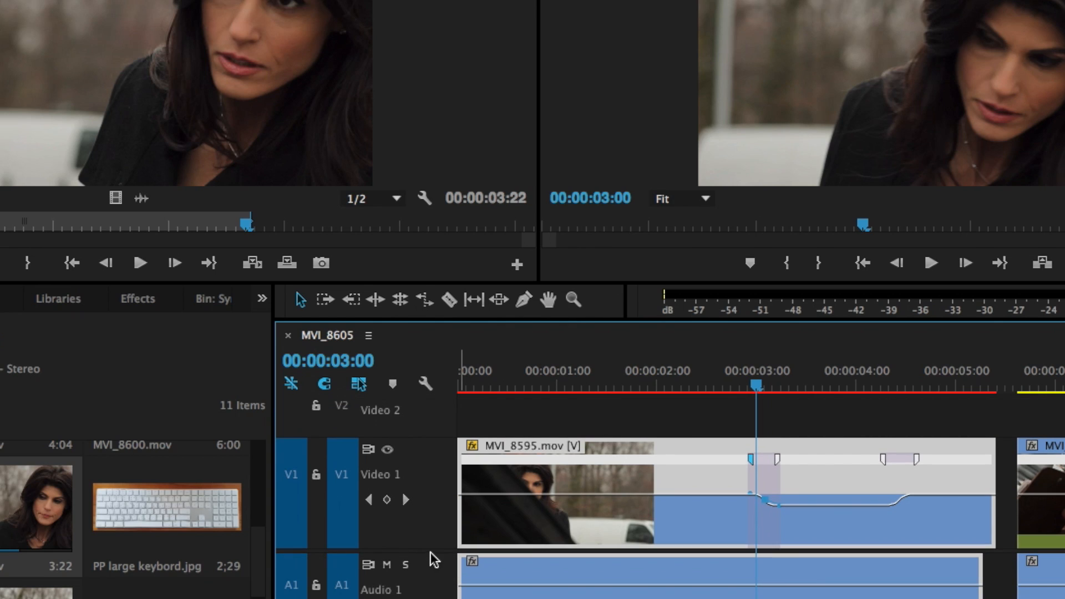
{"action": "left_click", "coordinate": [766, 500]}
{"action": "left_click", "coordinate": [751, 460]}
Step: Play back the ramped section of MVI_8595.mov and extend the clip's end to meet the start of MVI_8602.mov
{"action": "left_click_drag", "start_coordinate": [756, 386], "coordinate": [694, 400]}
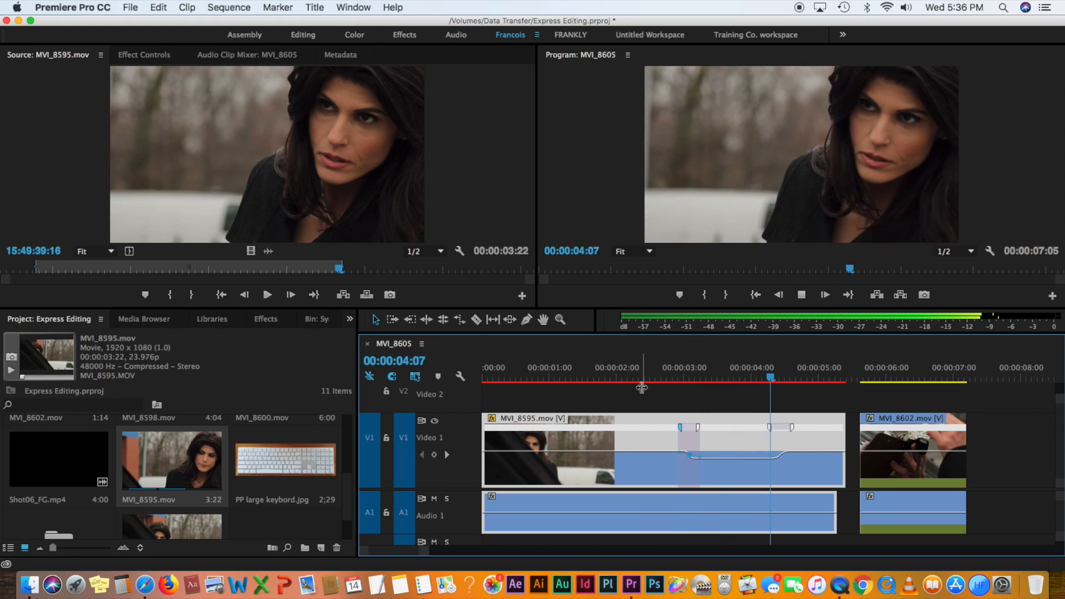
{"action": "key", "text": "space"}
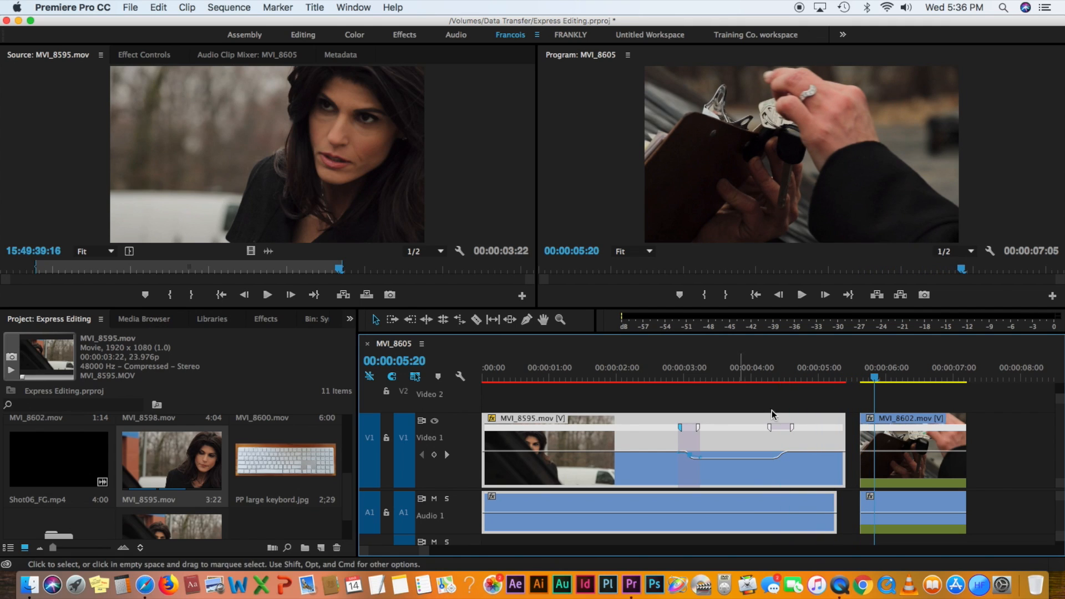
{"action": "left_click_drag", "start_coordinate": [842, 435], "coordinate": [860, 436]}
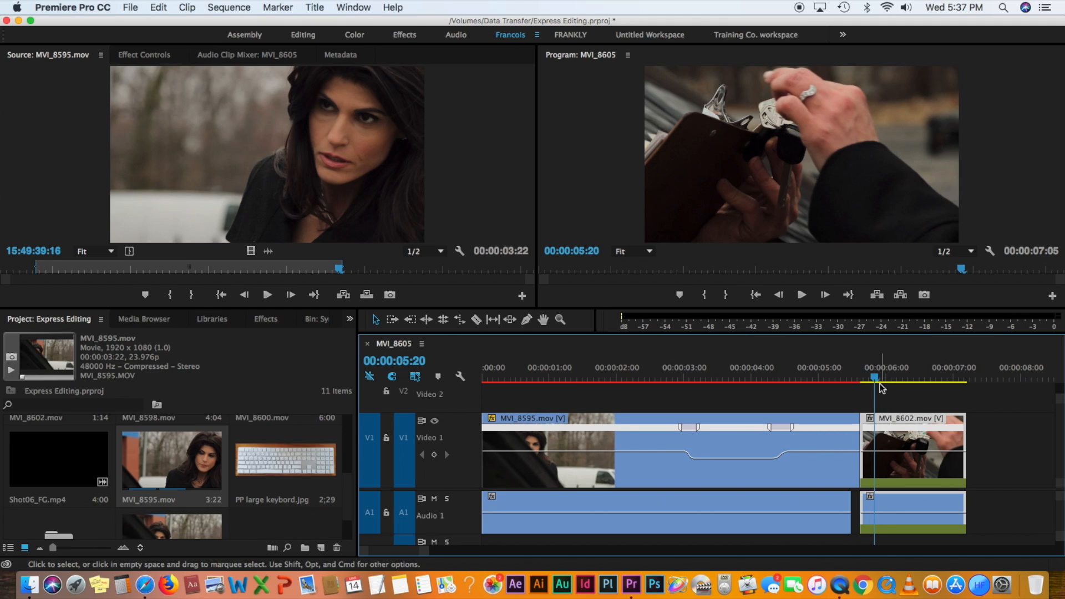
Step: Add two speed keyframes to MVI_8602.mov with the Pen tool, at about 00:00:06:00 and 00:00:06:10
{"action": "left_click_drag", "start_coordinate": [876, 379], "coordinate": [889, 380]}
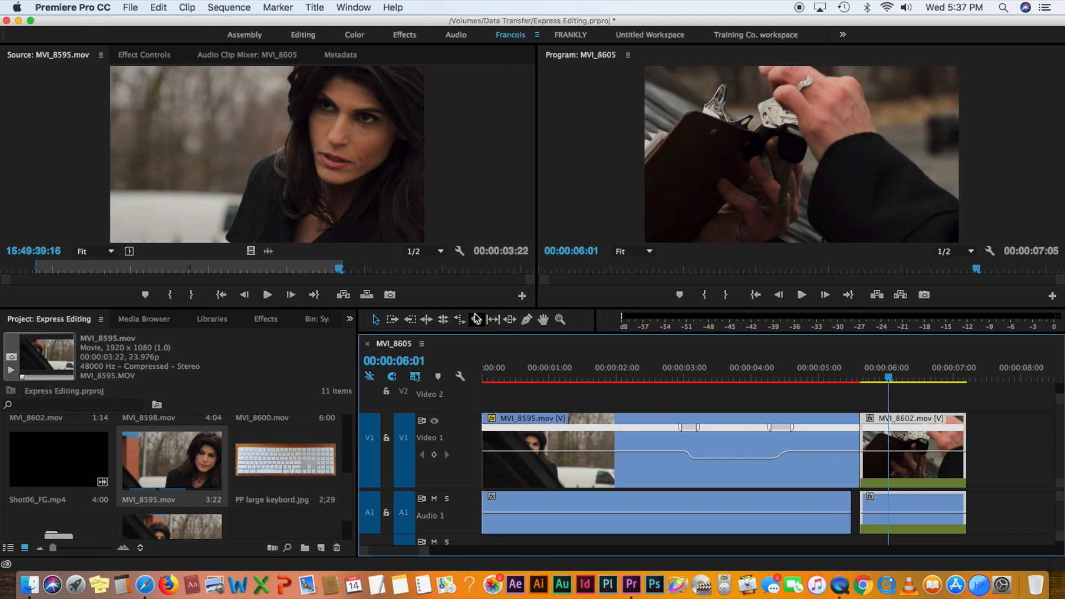
{"action": "left_click", "coordinate": [526, 320]}
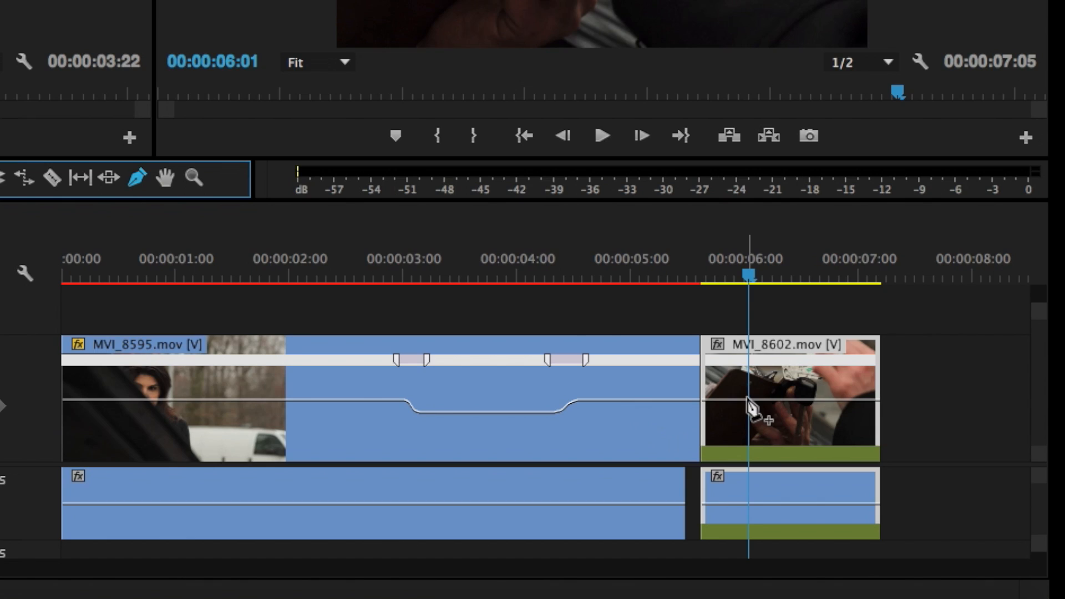
{"action": "left_click", "coordinate": [748, 400]}
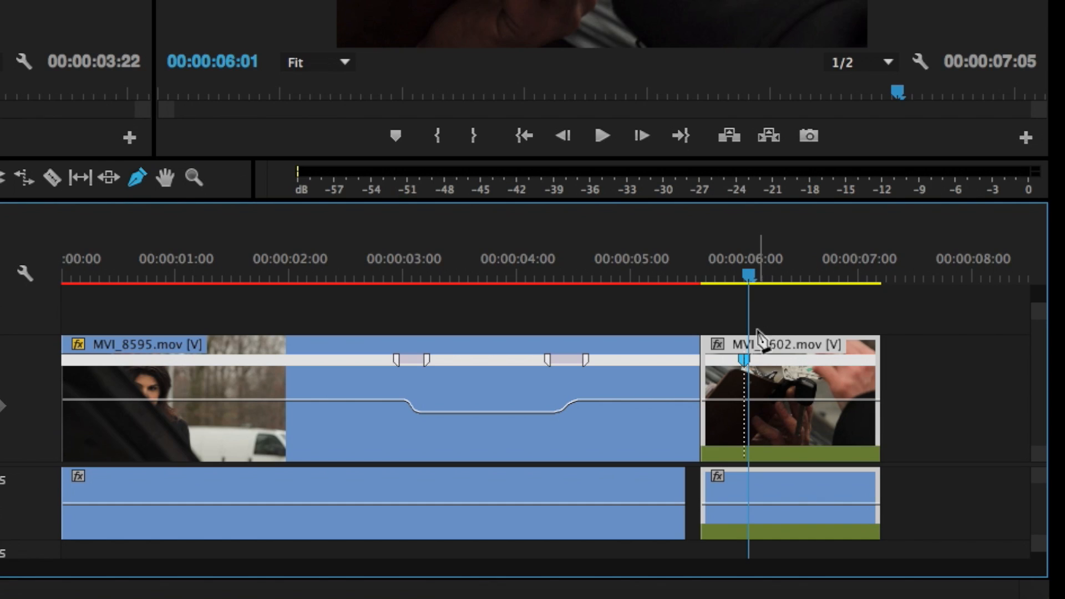
{"action": "left_click_drag", "start_coordinate": [751, 276], "coordinate": [791, 282]}
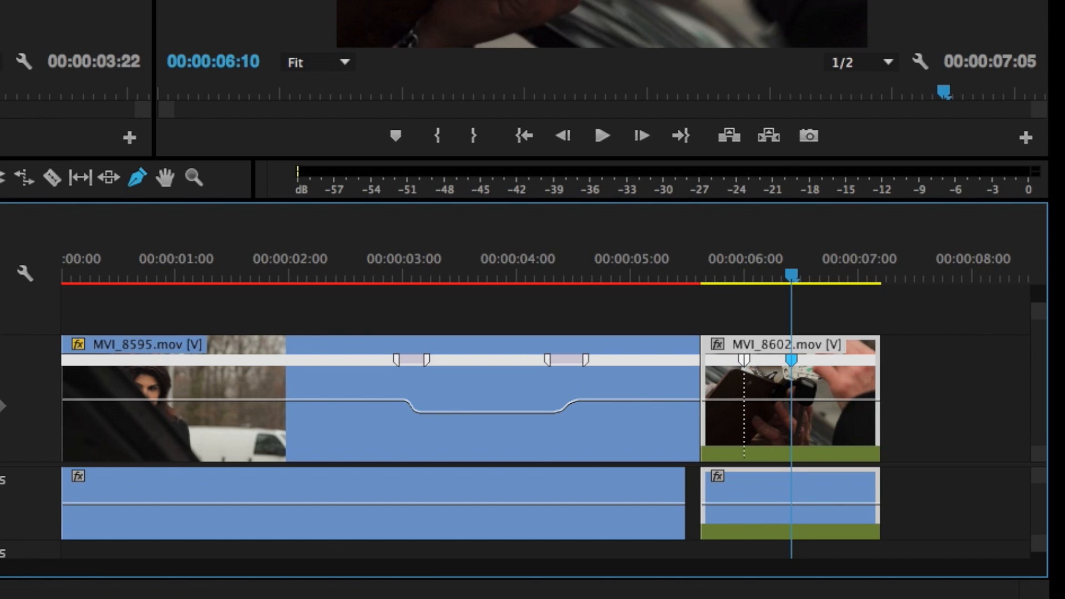
Step: Slow down the section of MVI_8602.mov between its two speed keyframes and play back the slowed part
{"action": "key", "text": "v"}
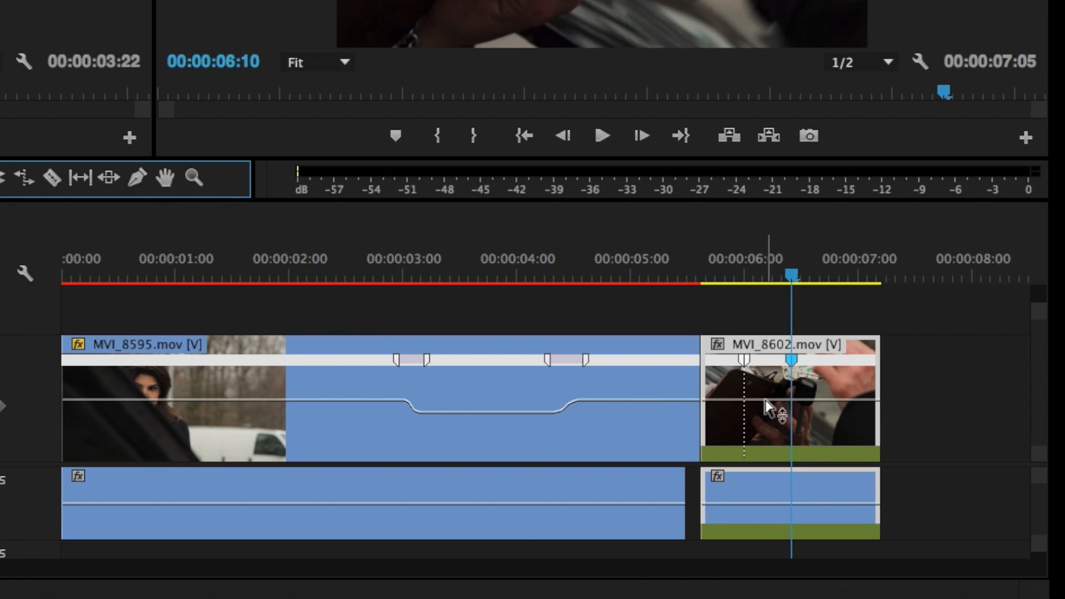
{"action": "left_click_drag", "start_coordinate": [766, 409], "coordinate": [765, 428]}
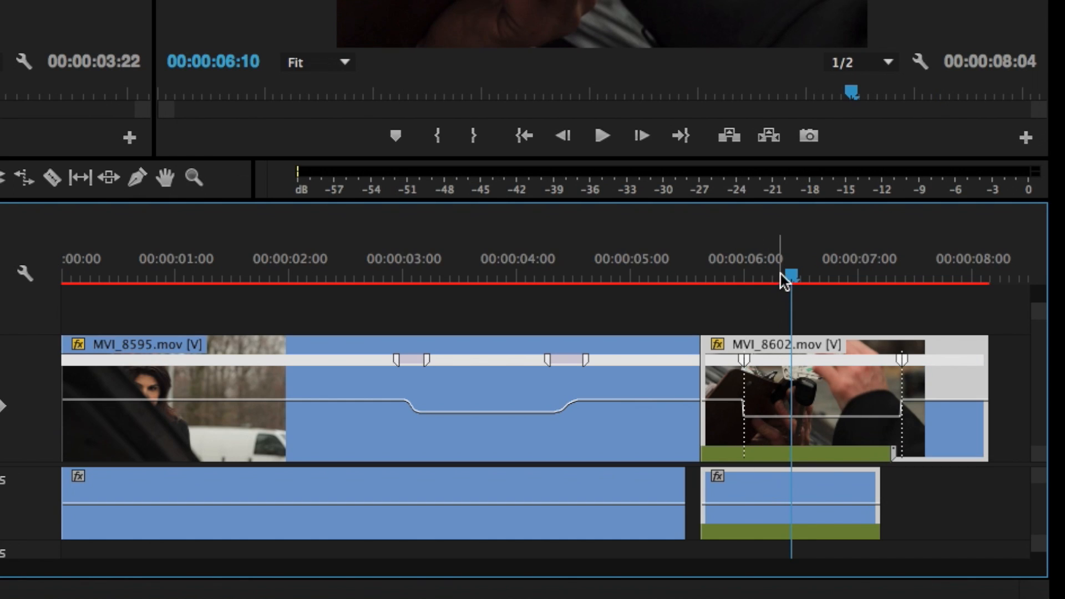
{"action": "left_click_drag", "start_coordinate": [787, 274], "coordinate": [699, 285]}
{"action": "key", "text": "space"}
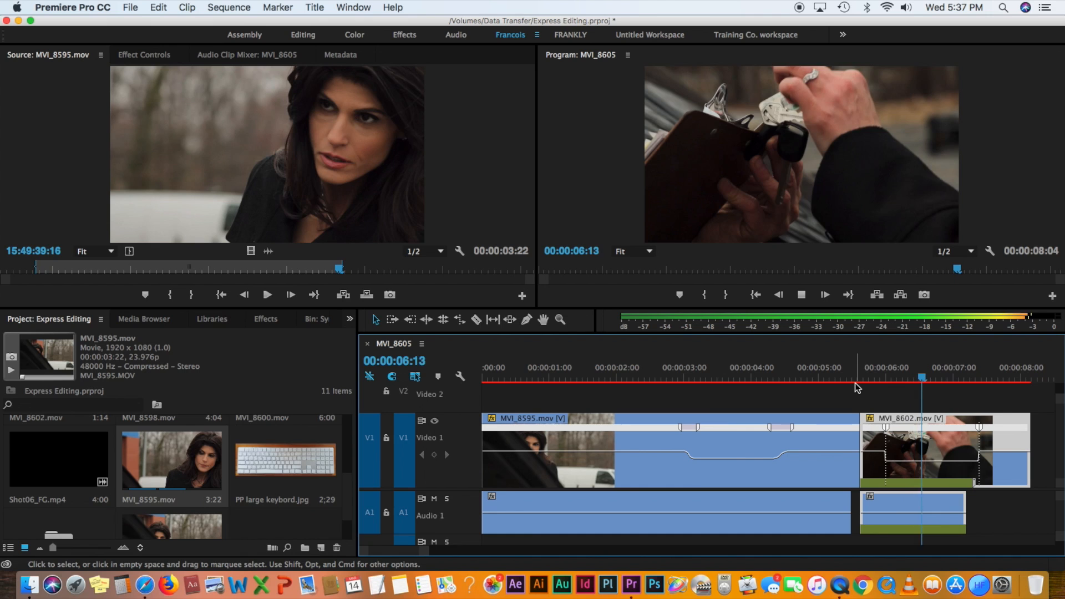
{"action": "key", "text": "space"}
{"action": "left_click_drag", "start_coordinate": [985, 382], "coordinate": [921, 381]}
Step: Split both speed keyframes of MVI_8602.mov into gradual speed ramps
{"action": "left_click", "coordinate": [885, 428]}
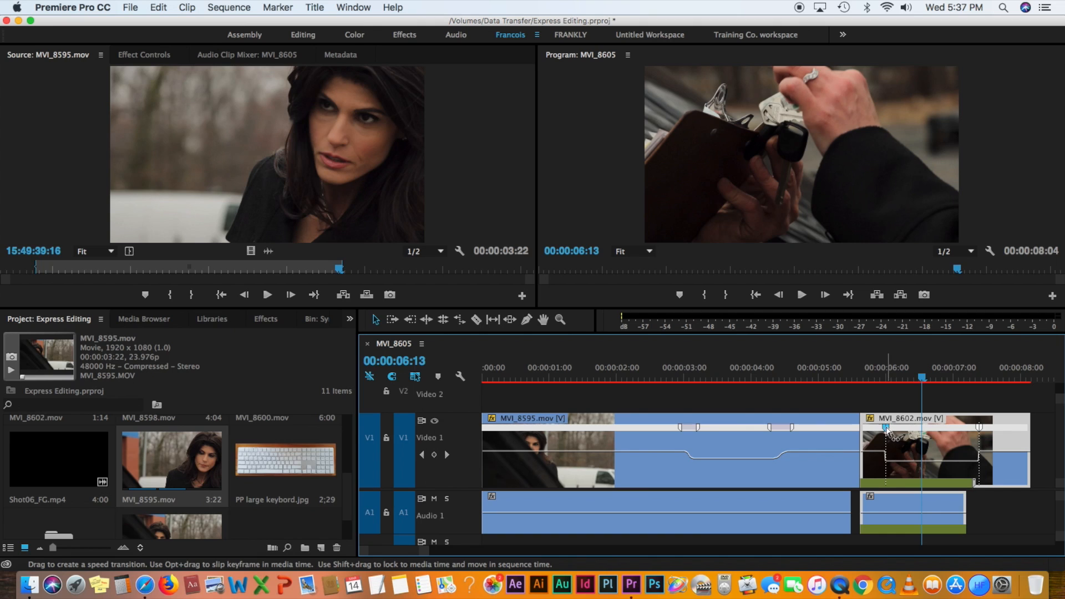
{"action": "left_click_drag", "start_coordinate": [885, 428], "coordinate": [874, 431]}
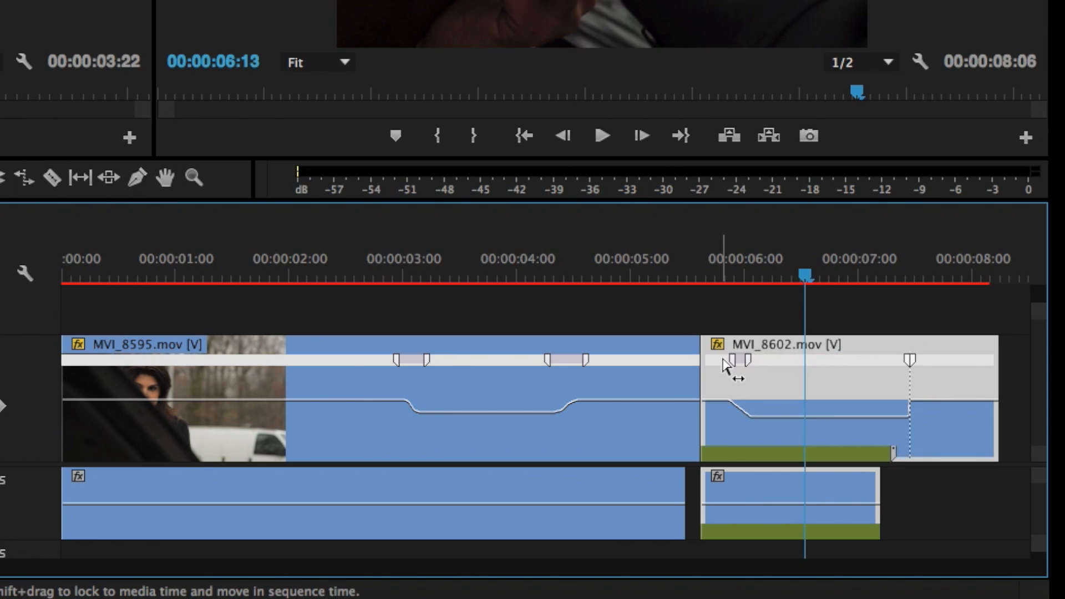
{"action": "left_click_drag", "start_coordinate": [748, 362], "coordinate": [767, 361]}
{"action": "mouse_move", "coordinate": [889, 360]}
{"action": "left_mouse_down"}
{"action": "mouse_move", "coordinate": [901, 360]}
{"action": "mouse_move", "coordinate": [838, 371]}
{"action": "mouse_move", "coordinate": [881, 364]}
{"action": "left_mouse_up"}
{"action": "mouse_move", "coordinate": [795, 278]}
{"action": "left_mouse_down"}
{"action": "mouse_move", "coordinate": [724, 283]}
{"action": "mouse_move", "coordinate": [776, 277]}
{"action": "left_mouse_up"}
Step: Bend both speed ramps of MVI_8602.mov into smooth curves with their Bezier handles
{"action": "left_click", "coordinate": [733, 360]}
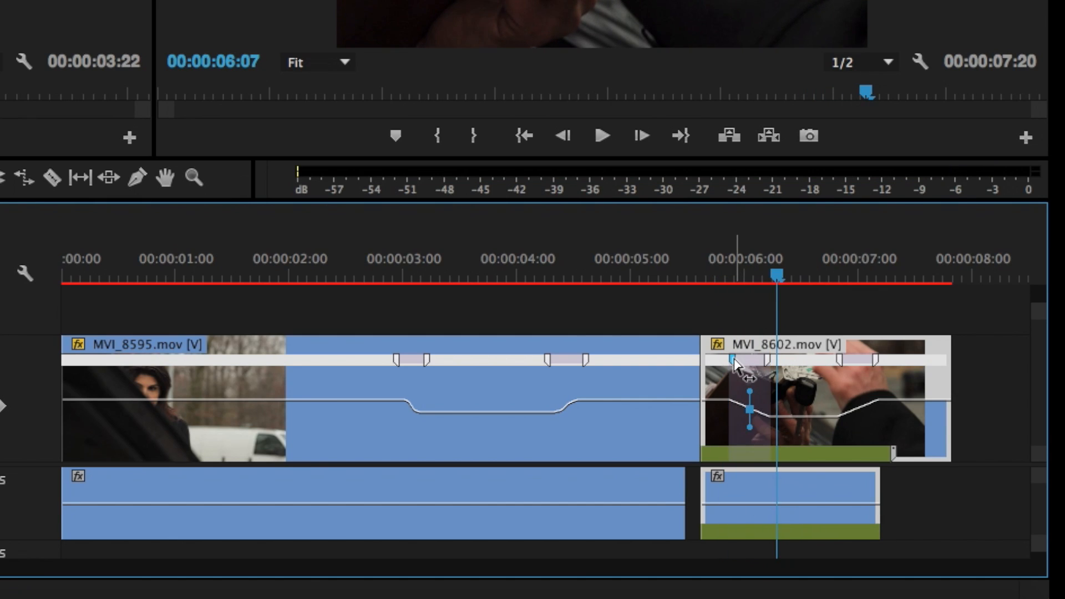
{"action": "left_click_drag", "start_coordinate": [746, 391], "coordinate": [740, 394]}
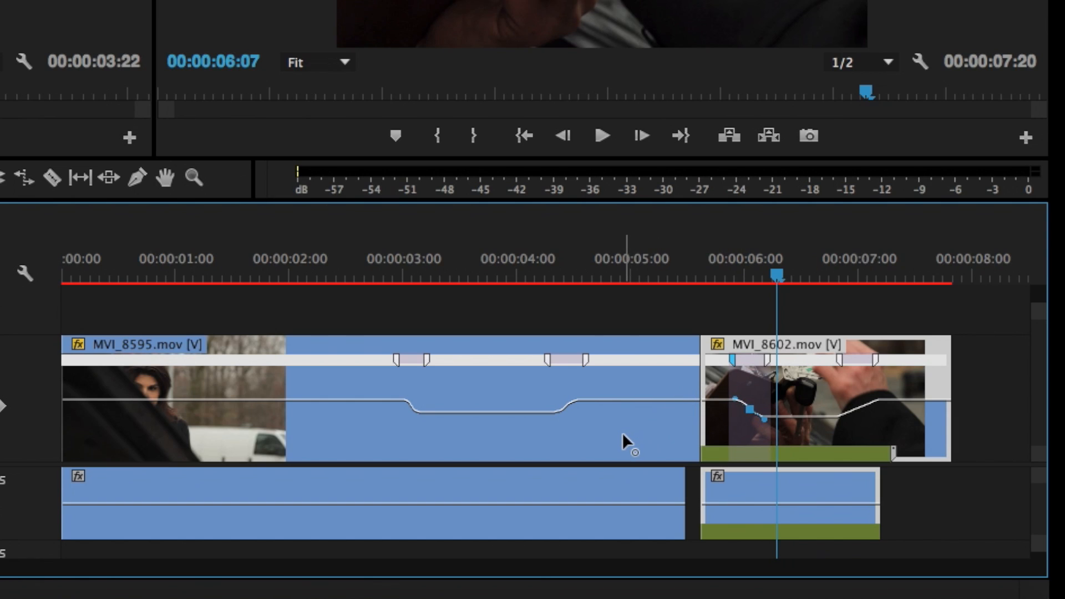
{"action": "left_click", "coordinate": [876, 360]}
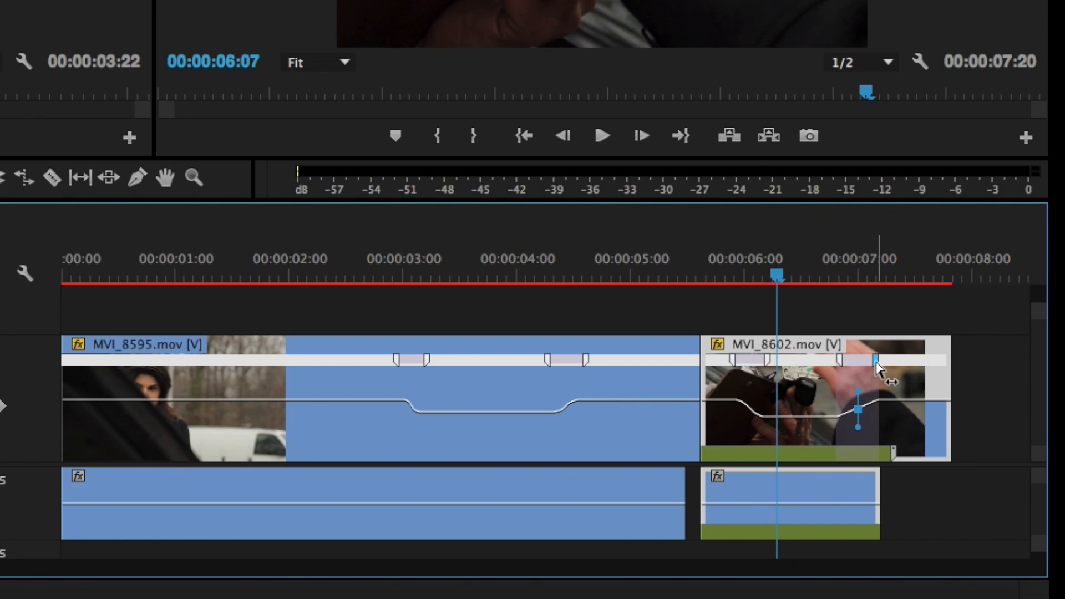
{"action": "left_click_drag", "start_coordinate": [904, 414], "coordinate": [937, 477]}
{"action": "left_click_drag", "start_coordinate": [870, 393], "coordinate": [873, 397]}
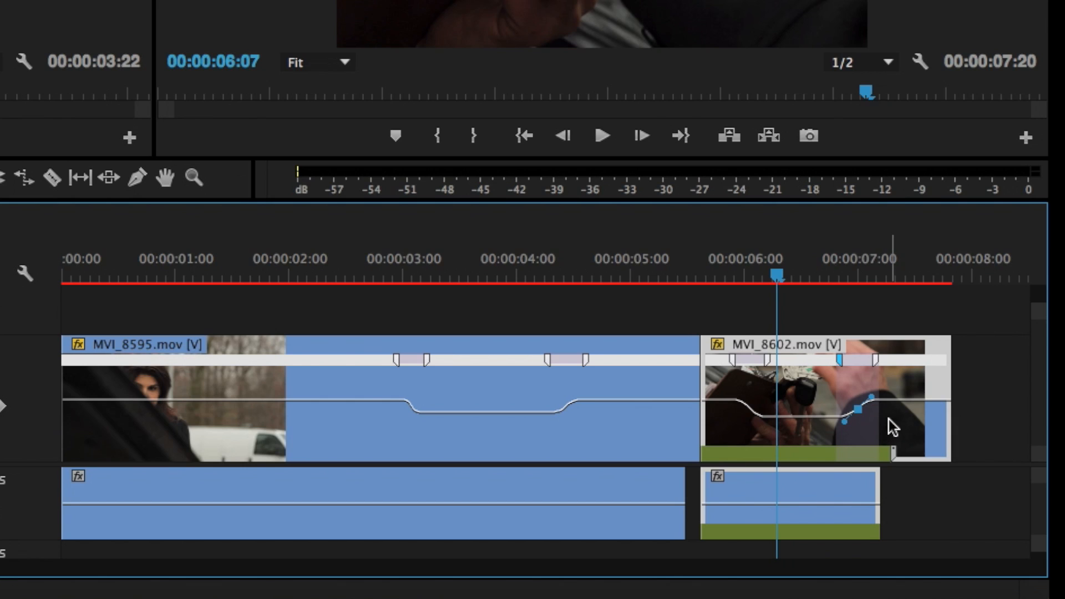
Step: Play MVI_8602.mov from its start and again from 00:00:05:23 to review the smoothed speed changes
{"action": "left_click", "coordinate": [688, 271]}
{"action": "key", "text": "space"}
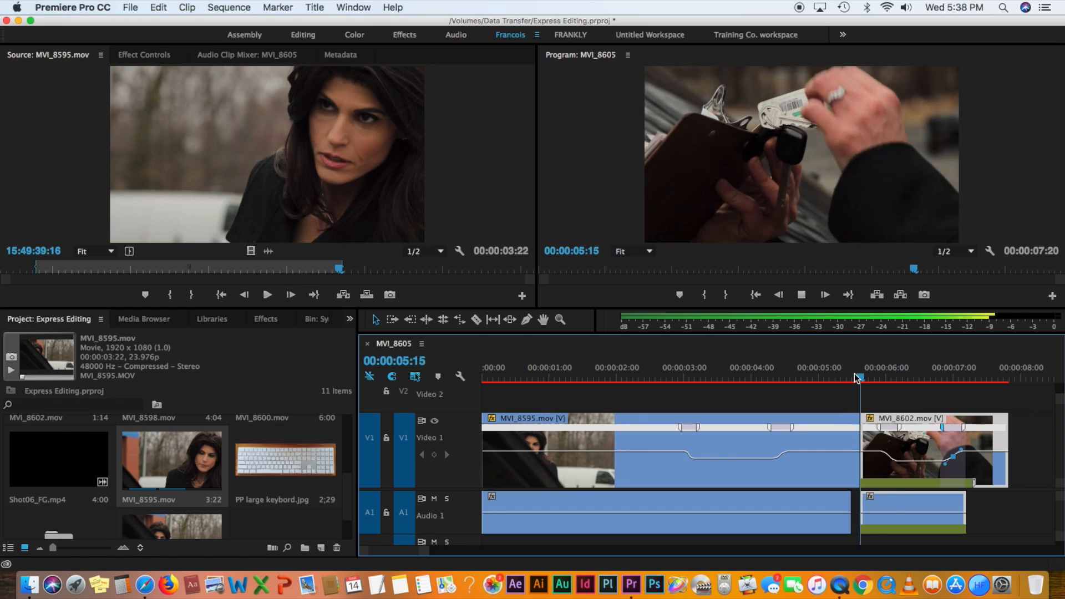
{"action": "key", "text": "space"}
{"action": "left_click_drag", "start_coordinate": [994, 377], "coordinate": [884, 388]}
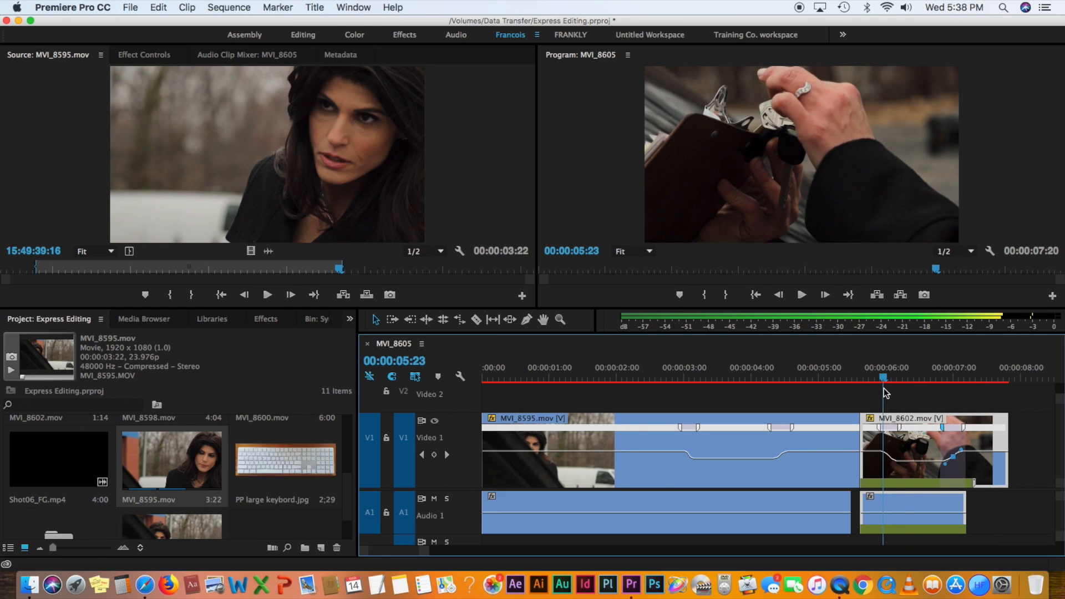
{"action": "key", "text": "space"}
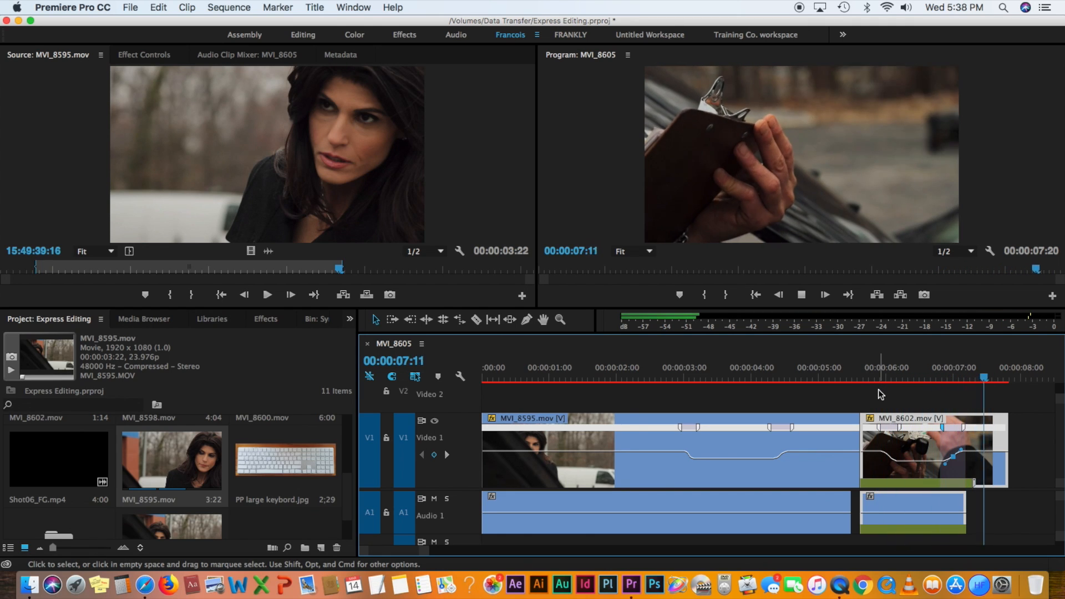
{"action": "left_click_drag", "start_coordinate": [986, 375], "coordinate": [911, 392]}
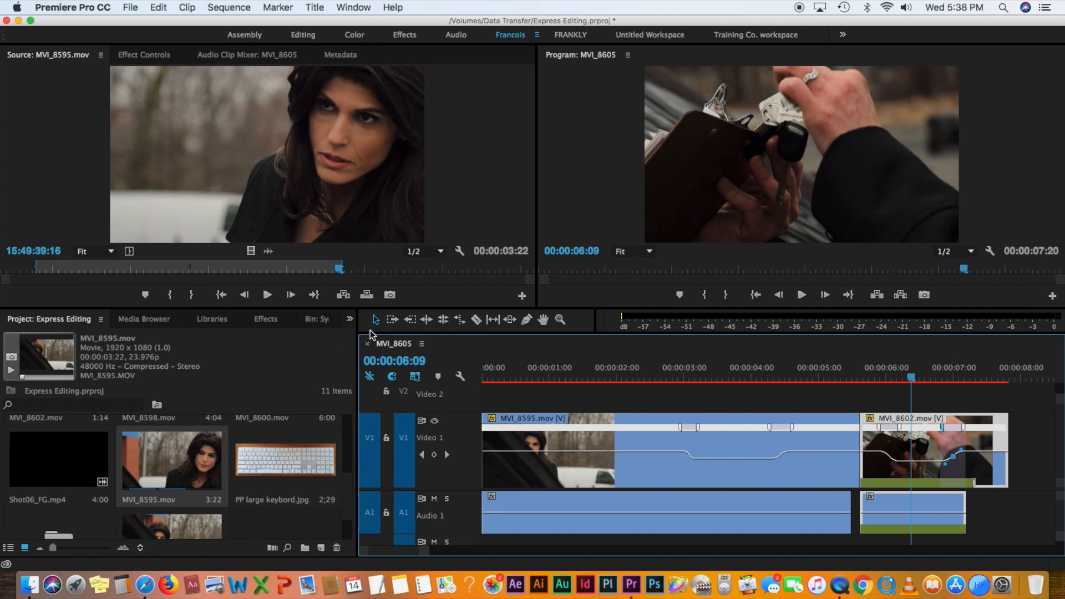
Step: Try to render the effects of MVI_8595.mov and MVI_8602.mov from In to Out
{"action": "left_click", "coordinate": [602, 419]}
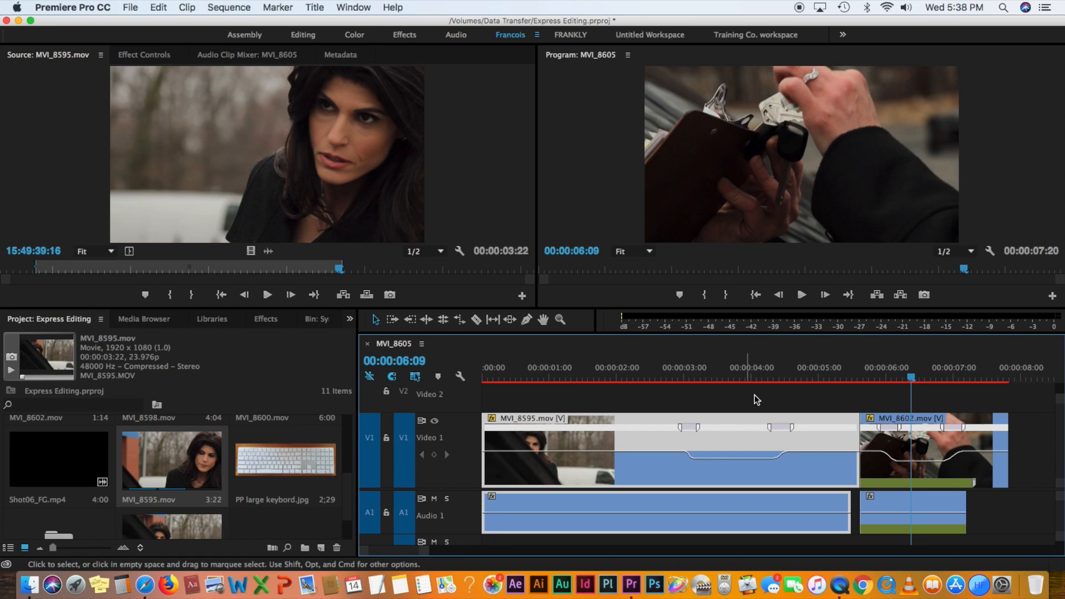
{"action": "left_click_drag", "start_coordinate": [759, 395], "coordinate": [895, 448]}
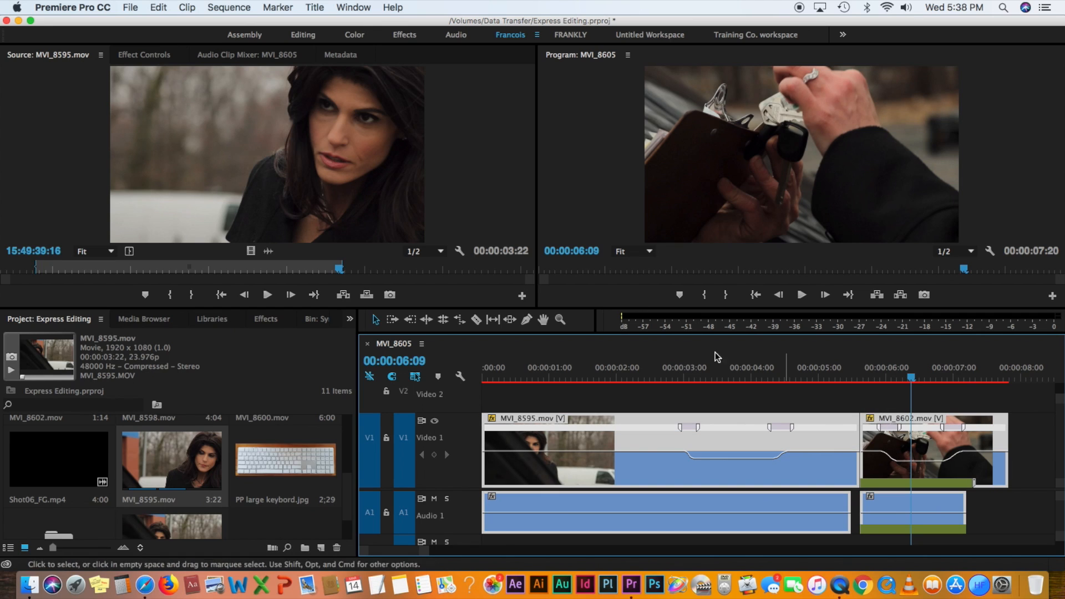
{"action": "left_click", "coordinate": [245, 8]}
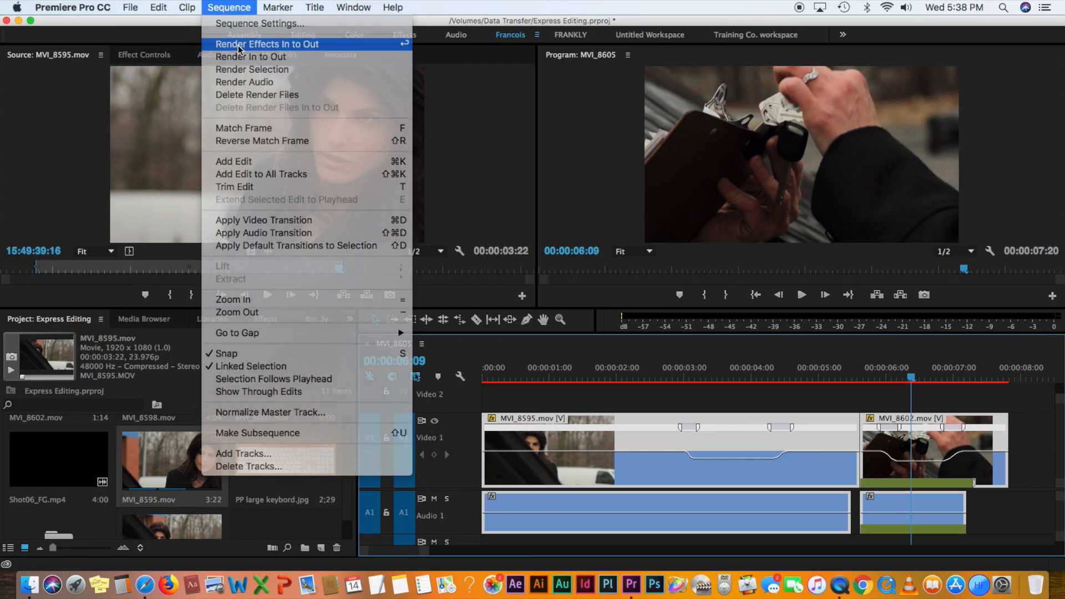
{"action": "left_click", "coordinate": [238, 45]}
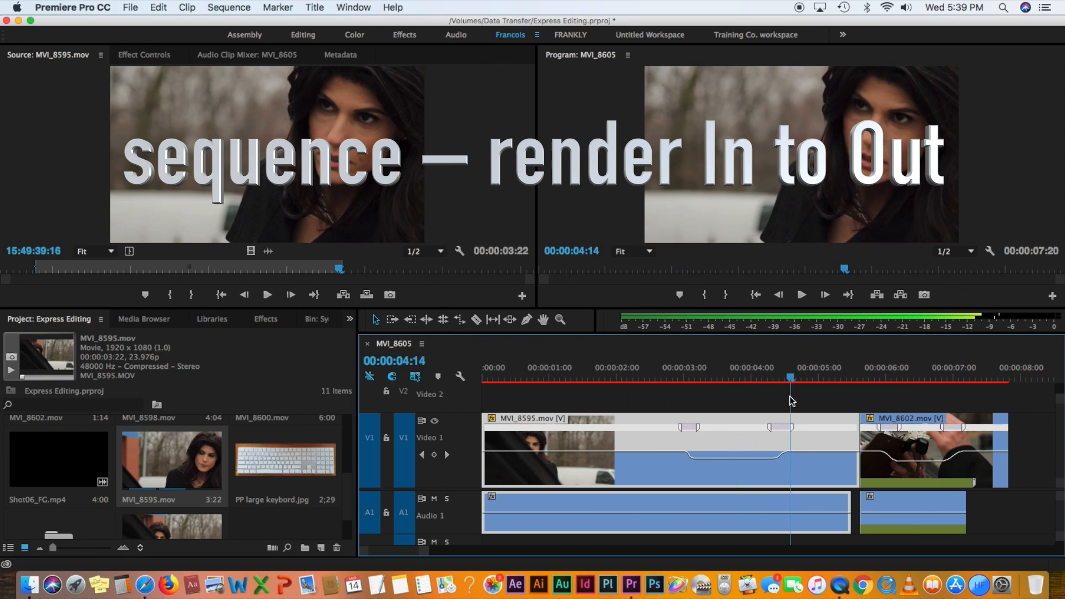
Step: Play the sequence from about 00:00:02:00 to review the speed ramps across both clips
{"action": "left_click_drag", "start_coordinate": [792, 398], "coordinate": [619, 410]}
{"action": "key", "text": "space"}
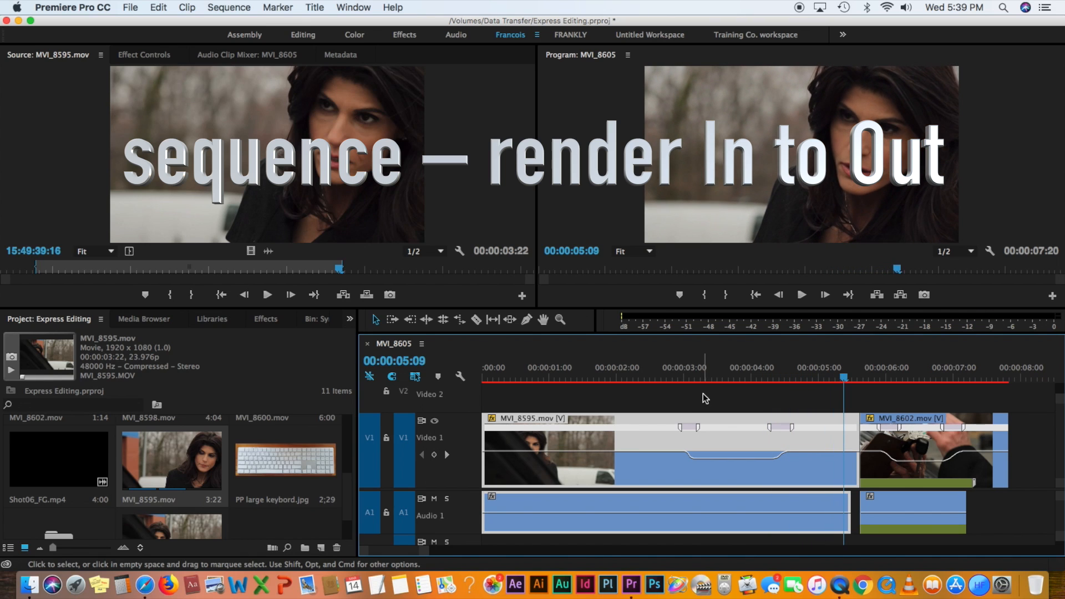
{"action": "left_click", "coordinate": [635, 371]}
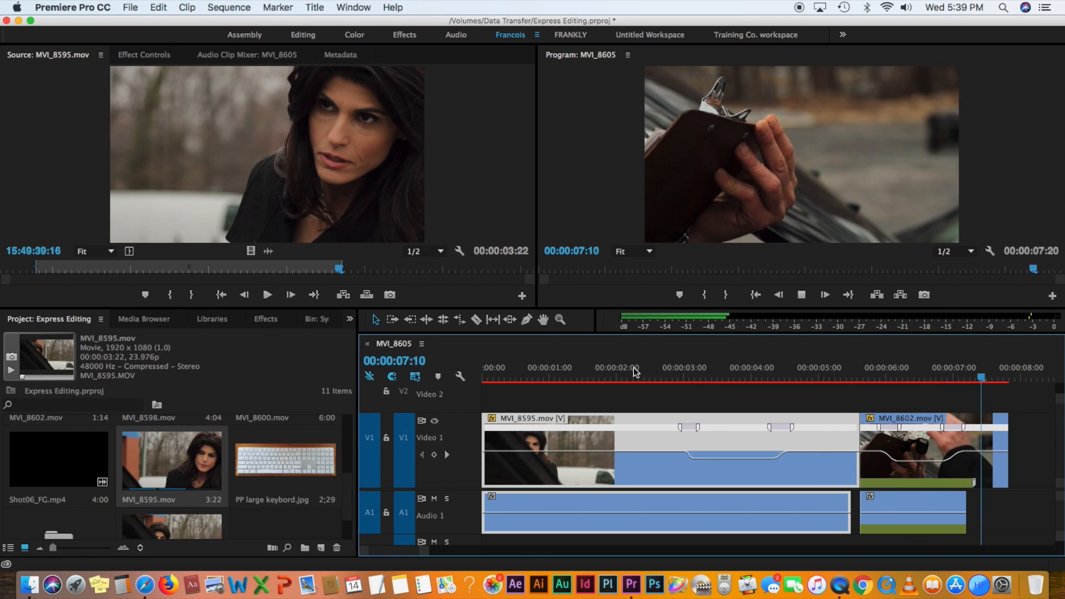
Step: Set the section of MVI_8602.mov between its two speed ramps to about 43% speed
{"action": "left_click", "coordinate": [923, 463]}
{"action": "left_click_drag", "start_coordinate": [923, 464], "coordinate": [924, 457]}
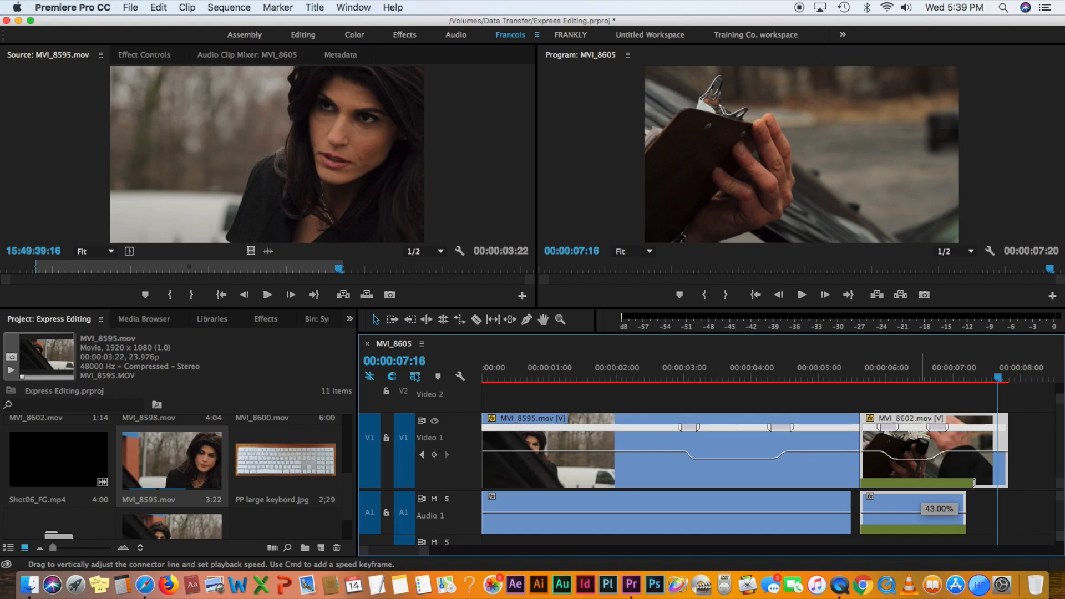
{"action": "left_click_drag", "start_coordinate": [924, 457], "coordinate": [923, 456]}
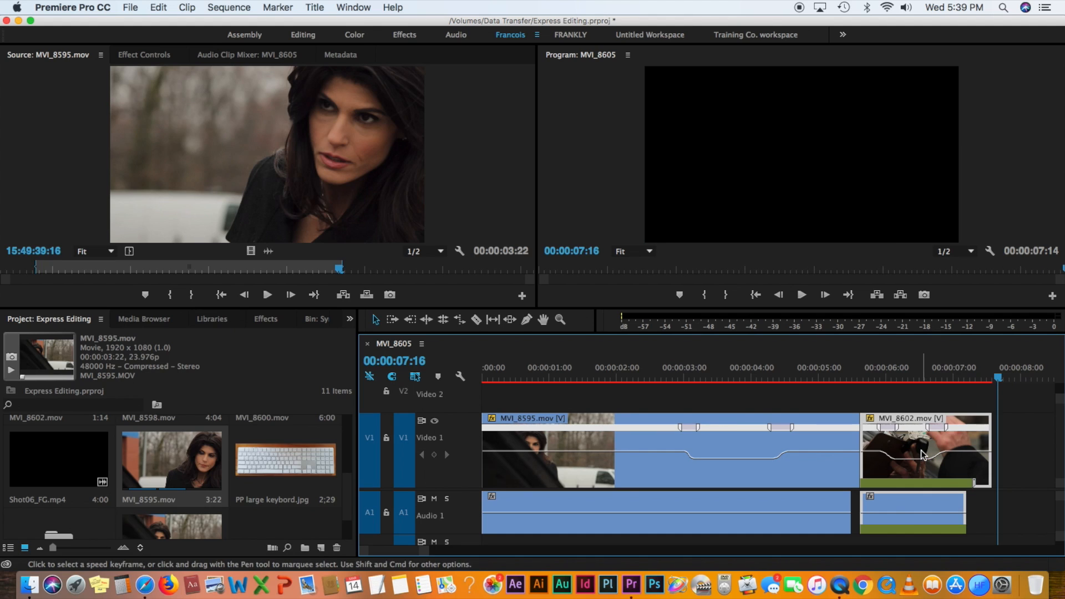
Step: Play back MVI_8602.mov from just before its start and again from its first speed ramp
{"action": "left_click", "coordinate": [855, 378]}
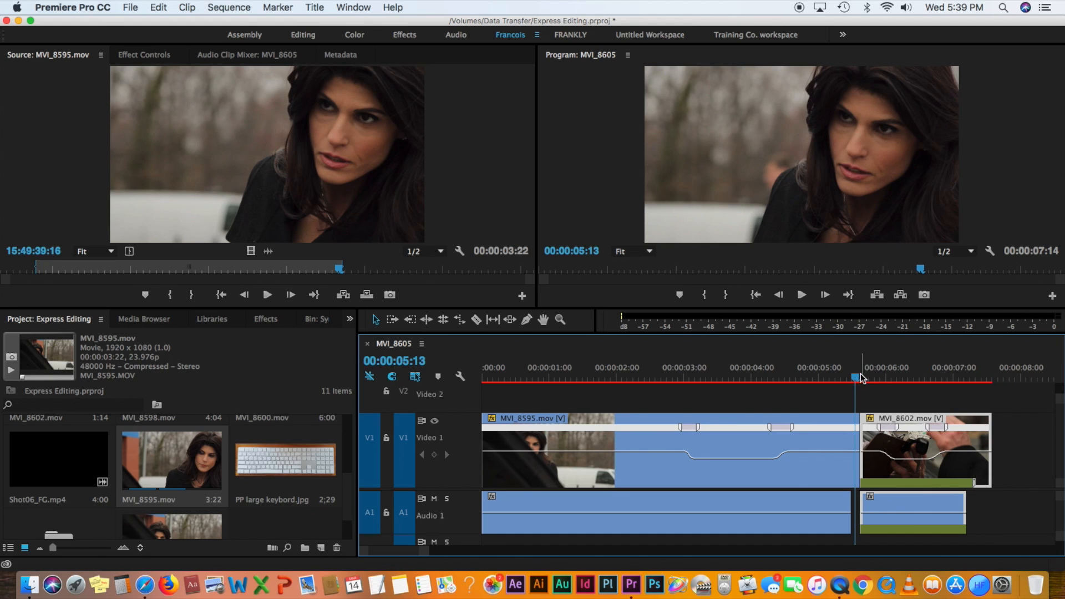
{"action": "key", "text": "space"}
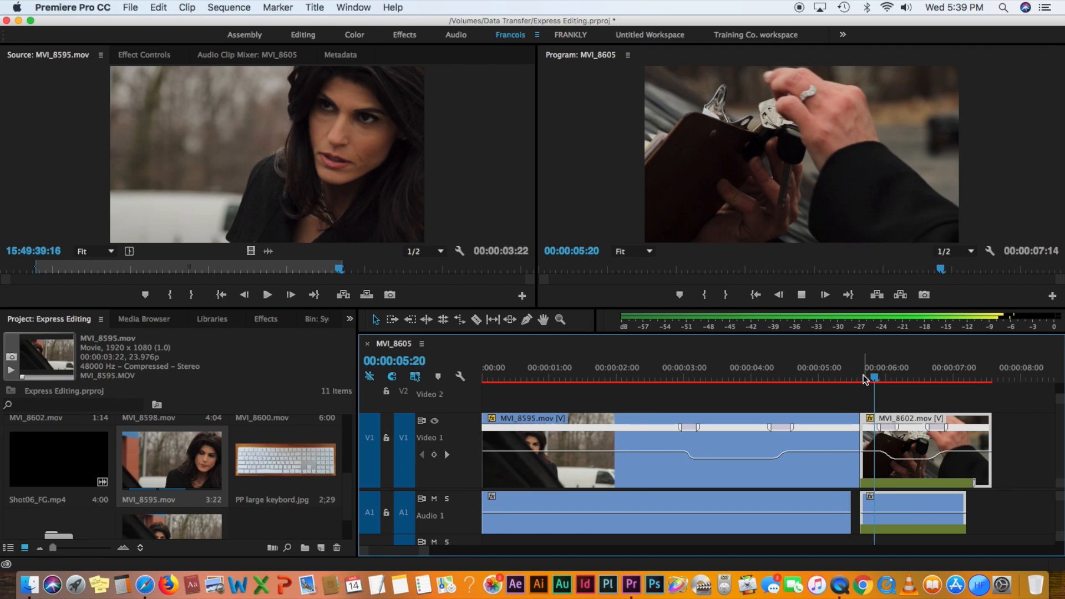
{"action": "key", "text": "space"}
{"action": "left_click", "coordinate": [970, 379]}
{"action": "left_click", "coordinate": [892, 379]}
{"action": "key", "text": "space"}
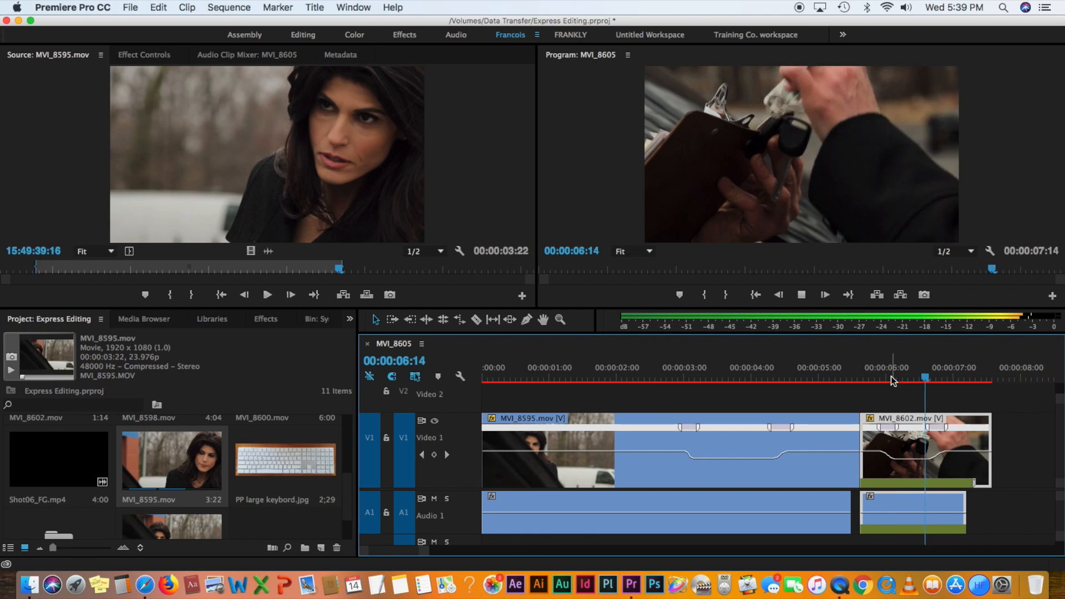
Step: Return the playhead to 00:00:00:04 and open Shot06_FG.mp4 in the source monitor, dismissing the project save error
{"action": "left_click_drag", "start_coordinate": [987, 379], "coordinate": [492, 381]}
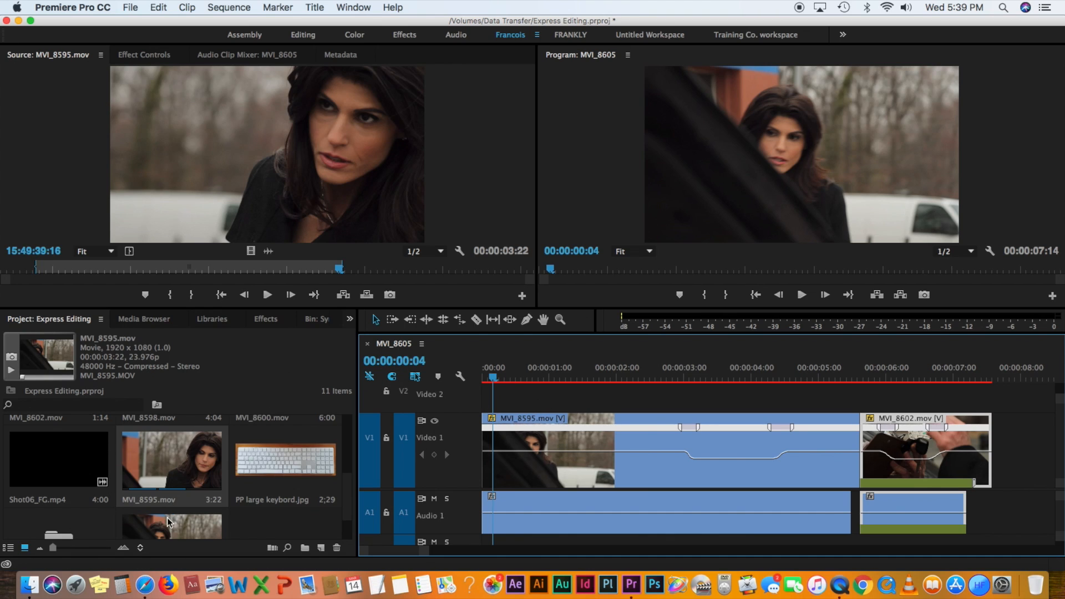
{"action": "double_click", "coordinate": [61, 471]}
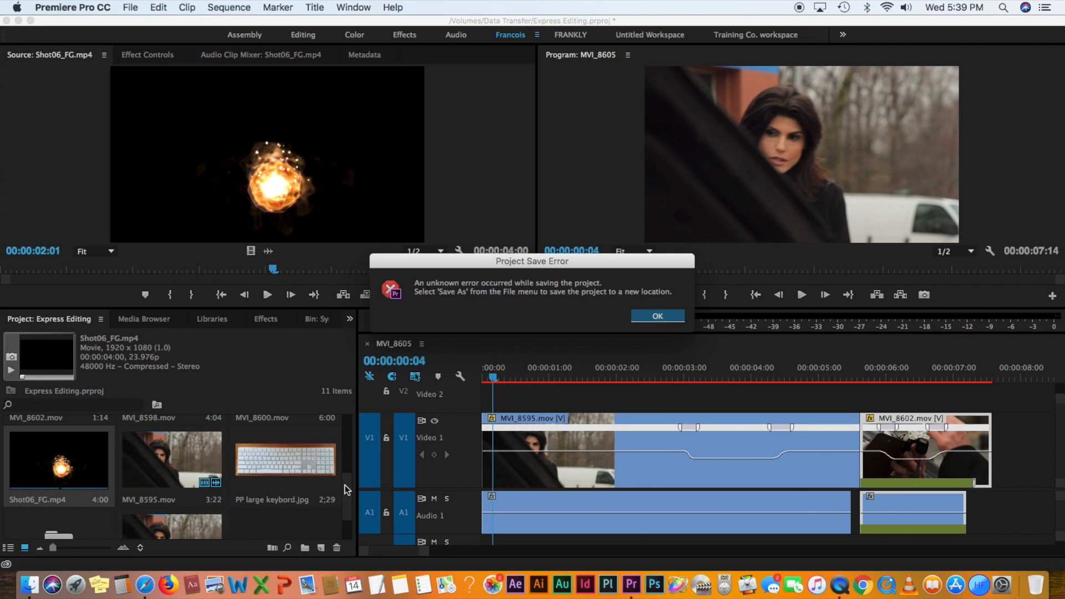
{"action": "left_click", "coordinate": [669, 315]}
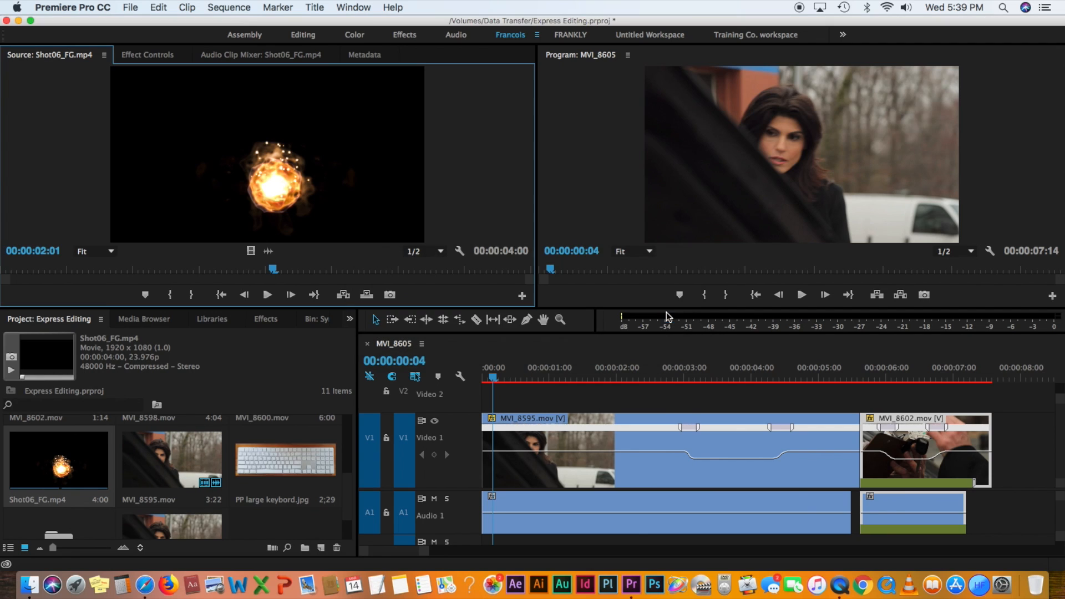
Step: Replace both clips in the sequence with MVI_8605.mov at the start and move the playhead to 00:00:01:19
{"action": "left_click_drag", "start_coordinate": [350, 482], "coordinate": [347, 426]}
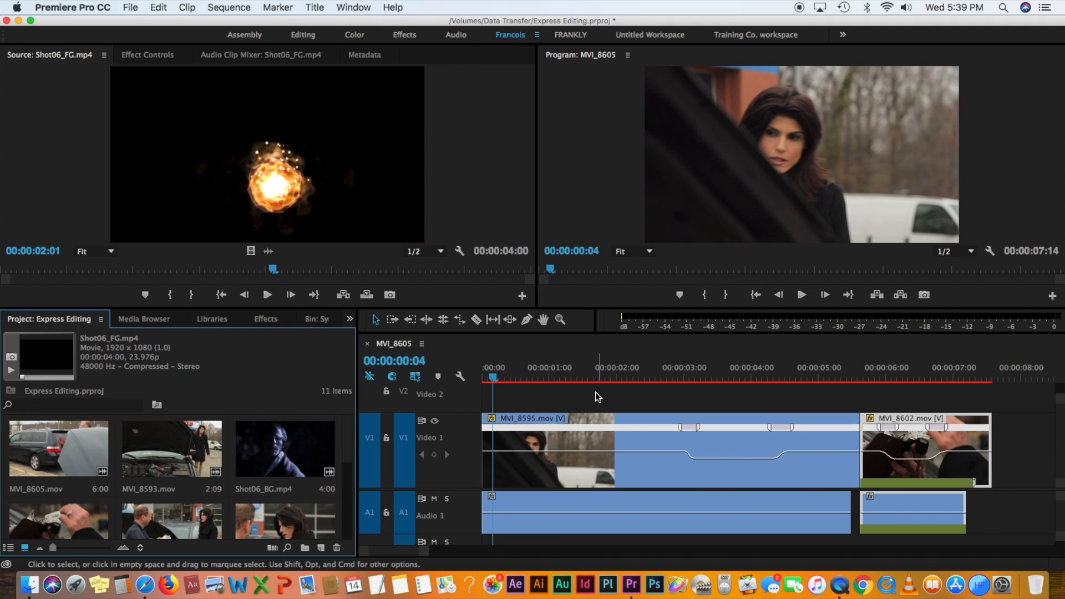
{"action": "left_click_drag", "start_coordinate": [581, 399], "coordinate": [912, 542]}
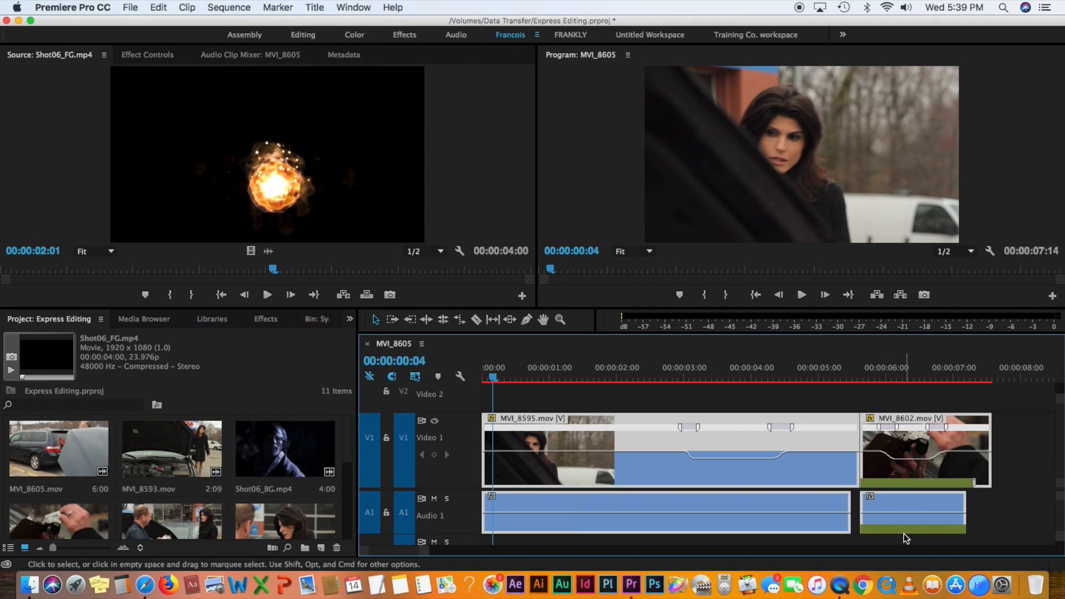
{"action": "key", "text": "Delete"}
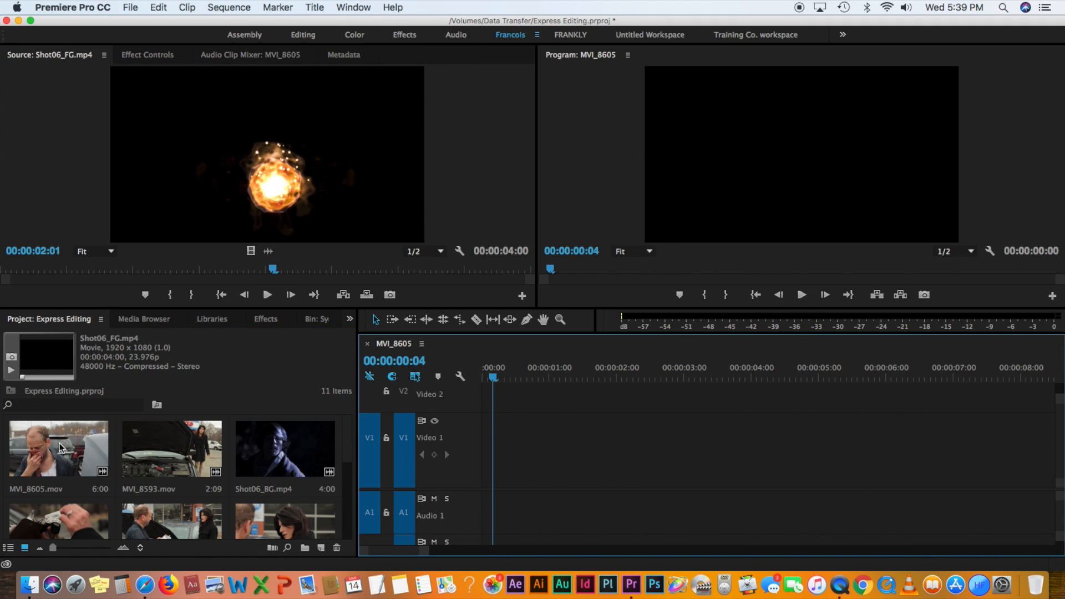
{"action": "left_click_drag", "start_coordinate": [54, 447], "coordinate": [488, 435]}
{"action": "left_click_drag", "start_coordinate": [492, 379], "coordinate": [603, 387]}
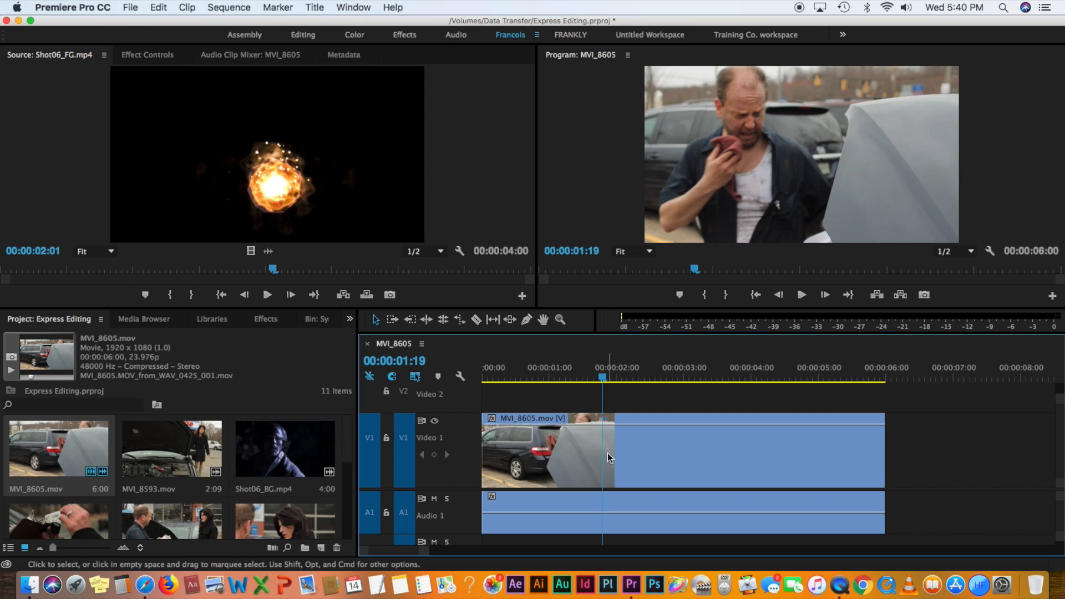
Step: Set the speed of the whole MVI_8605.mov clip to 50%
{"action": "left_click", "coordinate": [588, 438]}
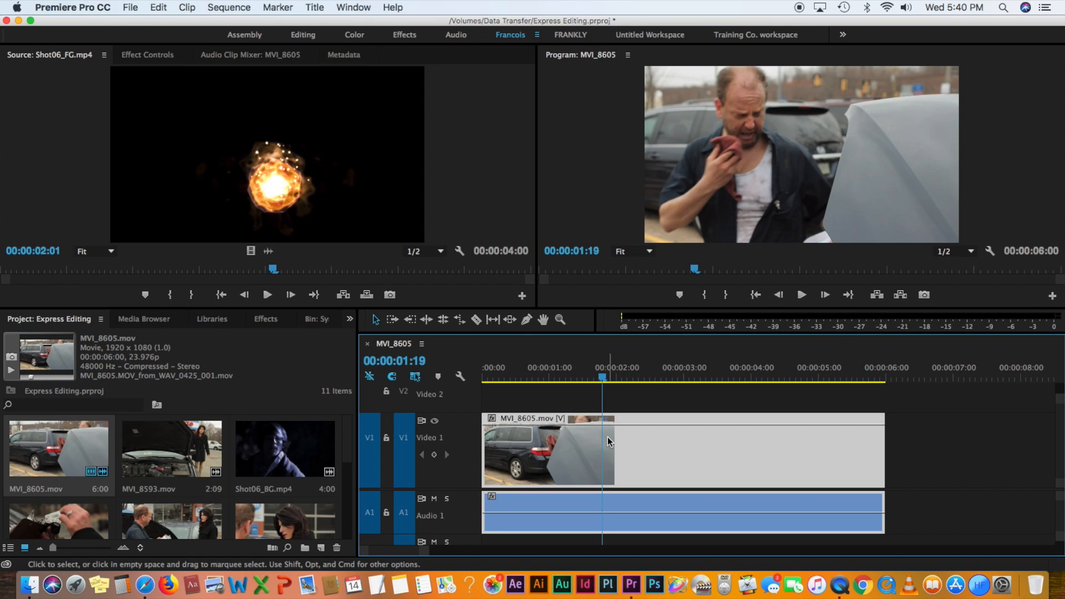
{"action": "right_click", "coordinate": [608, 437]}
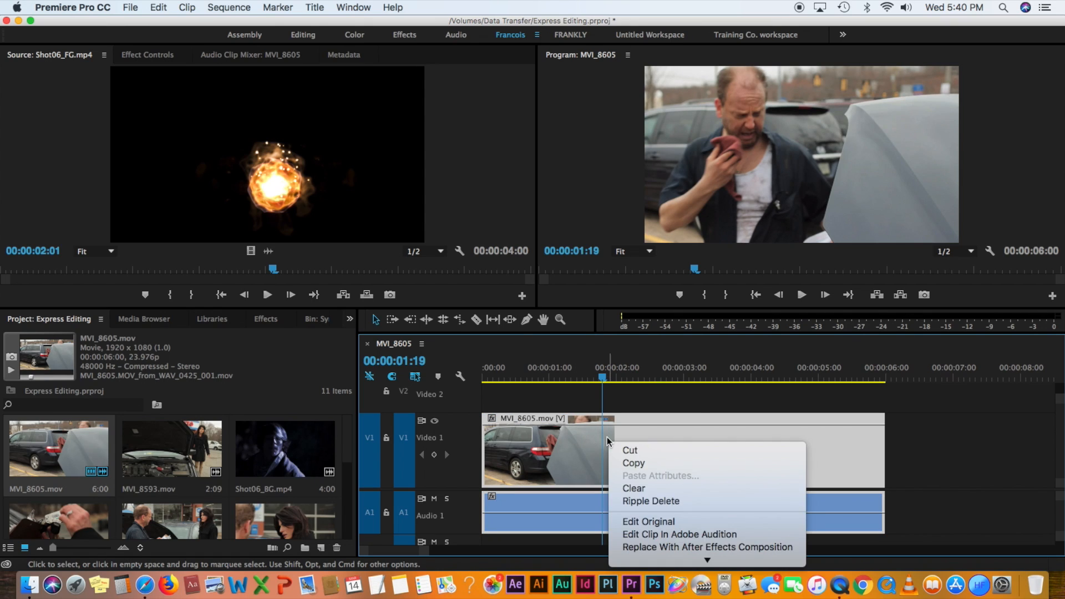
{"action": "left_click", "coordinate": [584, 449]}
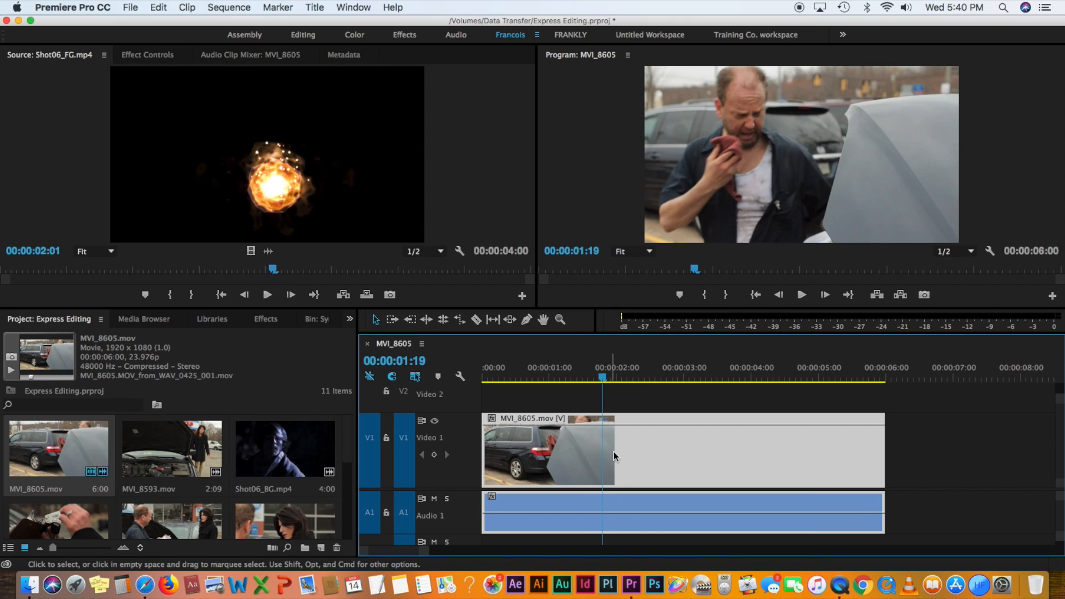
{"action": "right_click", "coordinate": [620, 456]}
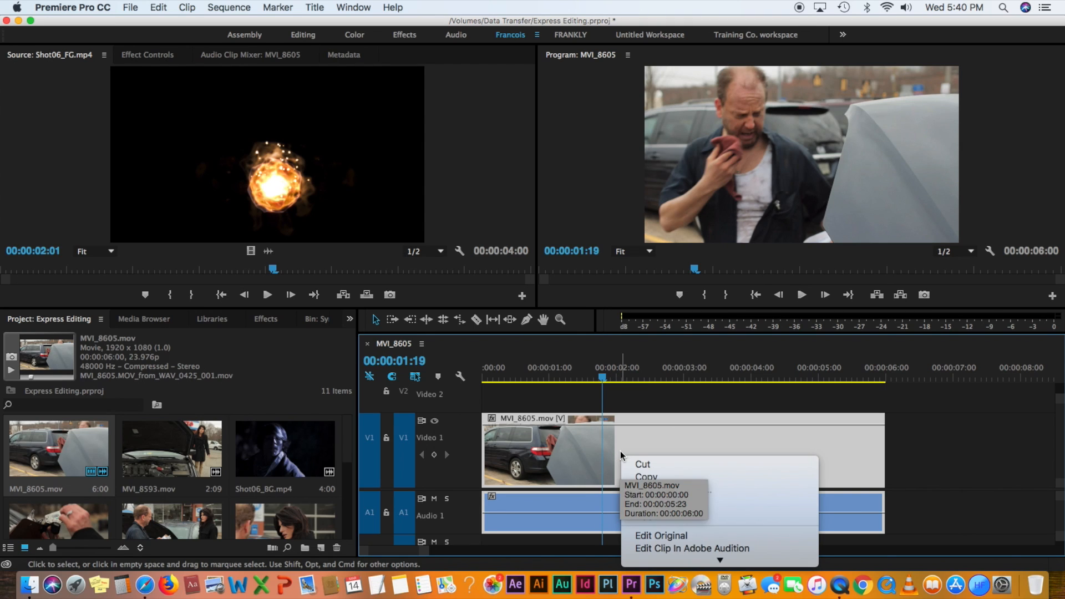
{"action": "mouse_move", "coordinate": [652, 566]}
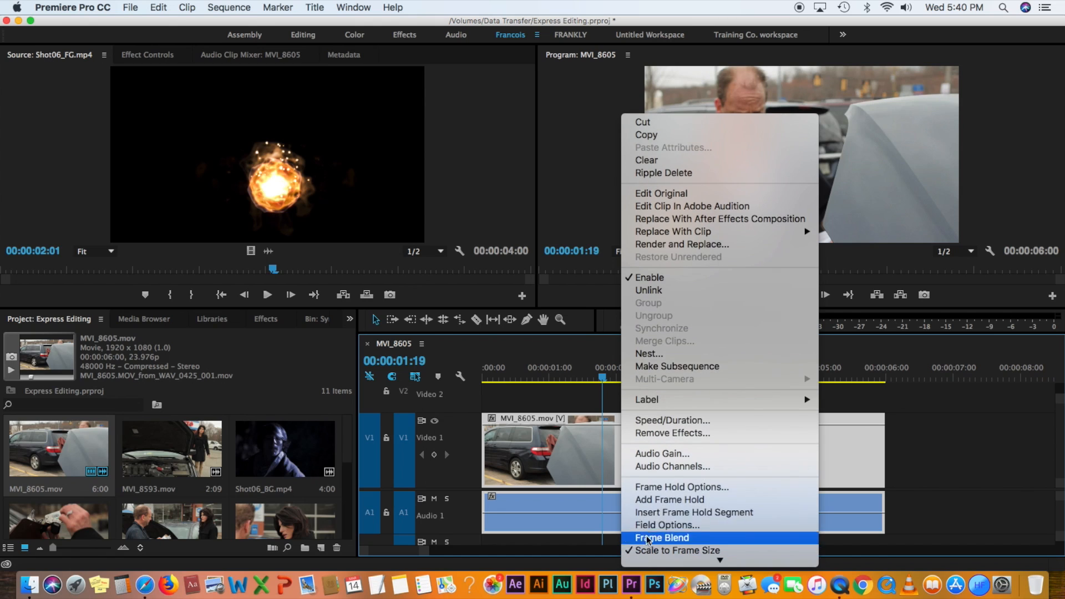
{"action": "left_click", "coordinate": [642, 422]}
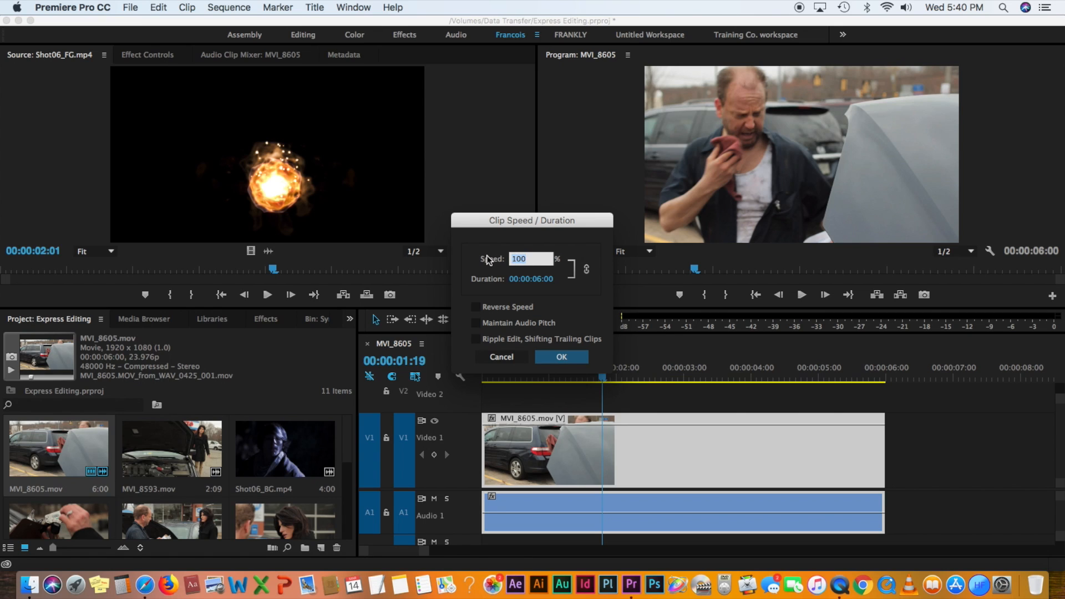
{"action": "type", "text": "50"}
{"action": "key", "text": "Return"}
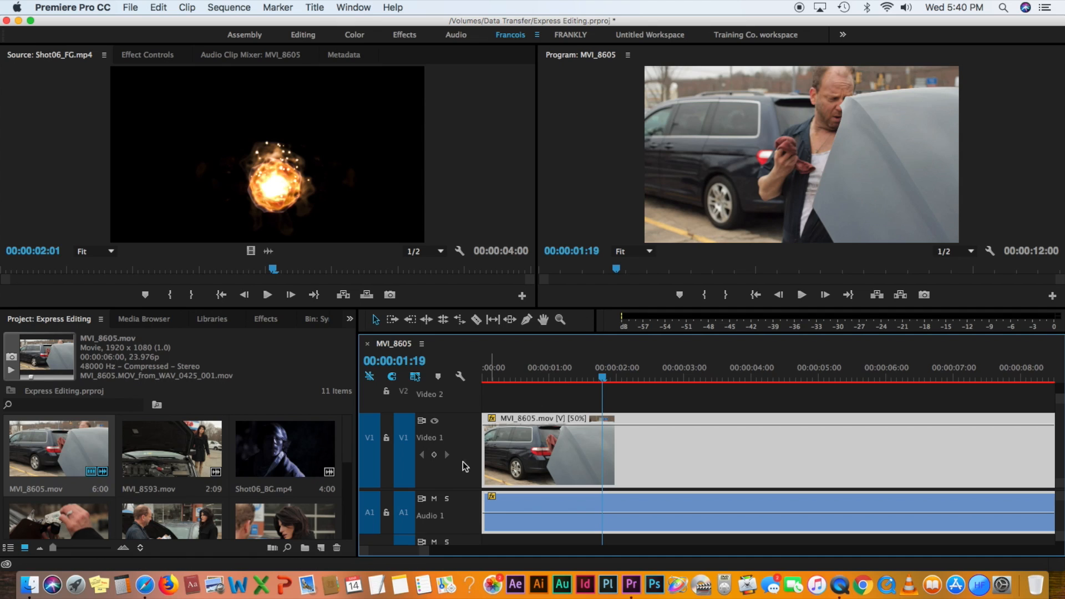
Step: Undo the 50% speed change of MVI_8605.mov and move the playhead to 00:00:01:10
{"action": "left_click_drag", "start_coordinate": [425, 551], "coordinate": [464, 554]}
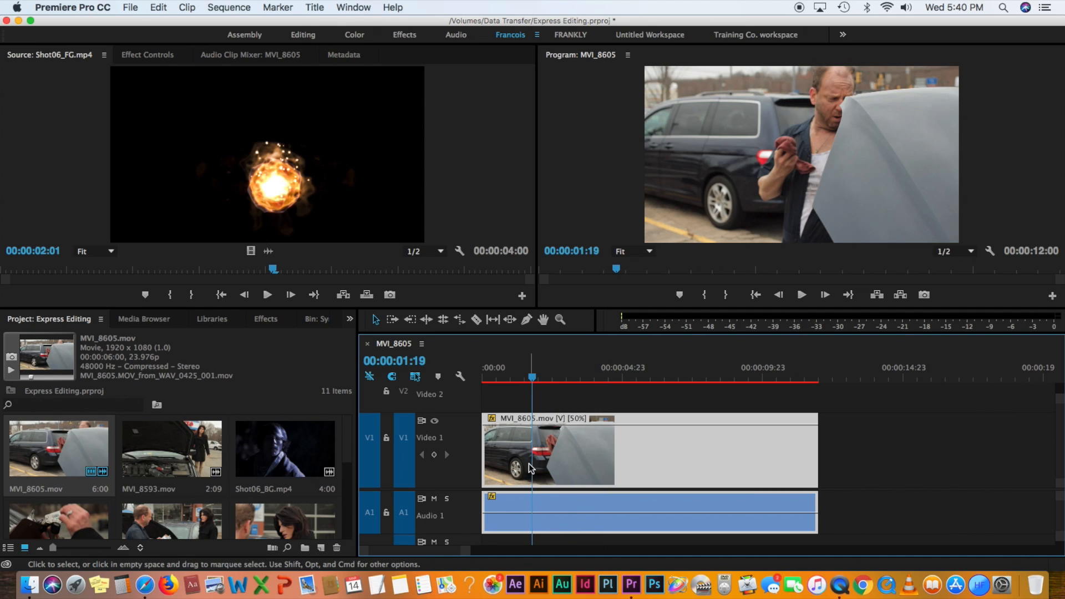
{"action": "key", "text": "super+z"}
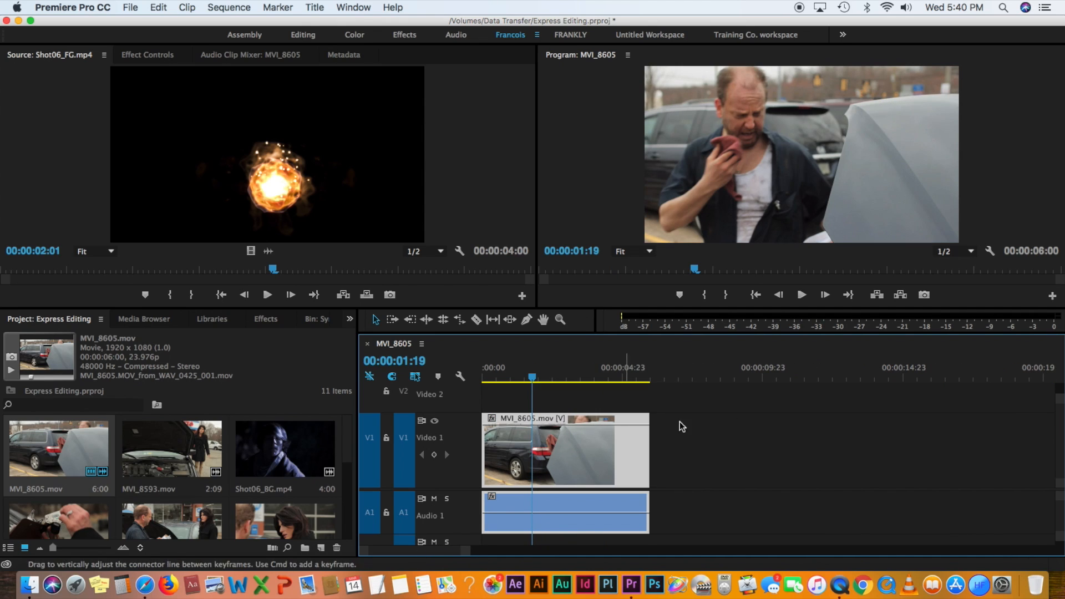
{"action": "mouse_move", "coordinate": [533, 379]}
{"action": "left_mouse_down"}
{"action": "mouse_move", "coordinate": [551, 381]}
{"action": "mouse_move", "coordinate": [521, 384]}
{"action": "left_mouse_up"}
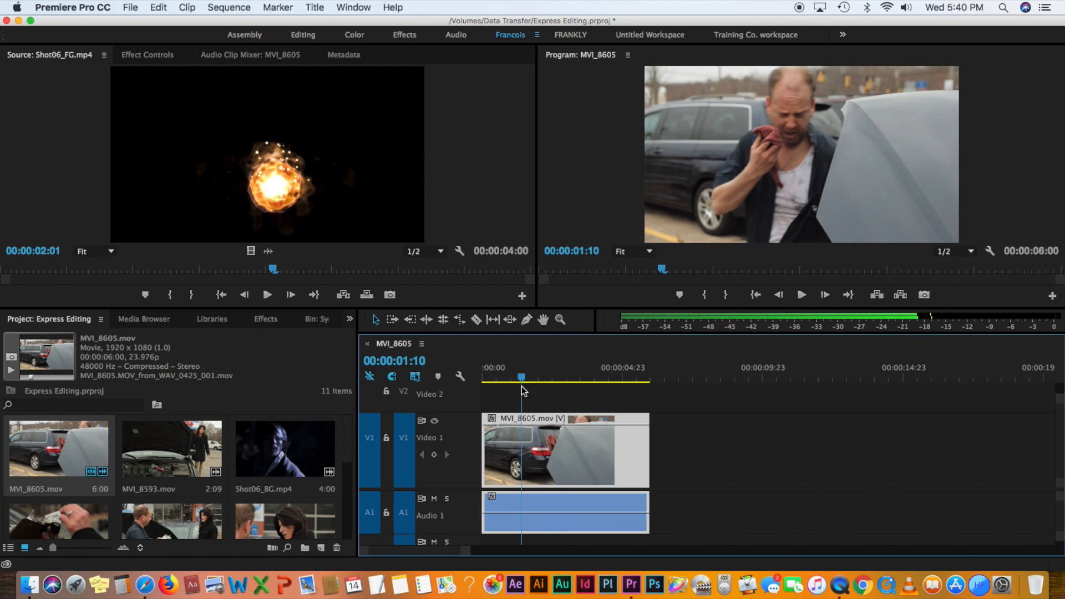
Step: Set the speed of the whole MVI_8605.mov clip to 200% and play it back from its start
{"action": "right_click", "coordinate": [554, 447]}
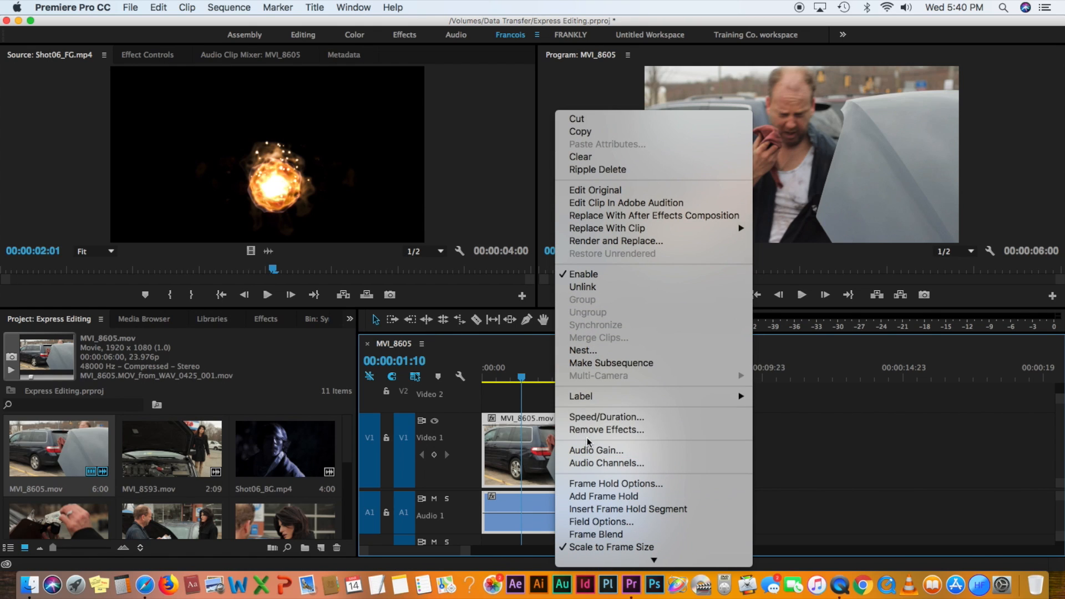
{"action": "left_click", "coordinate": [590, 418]}
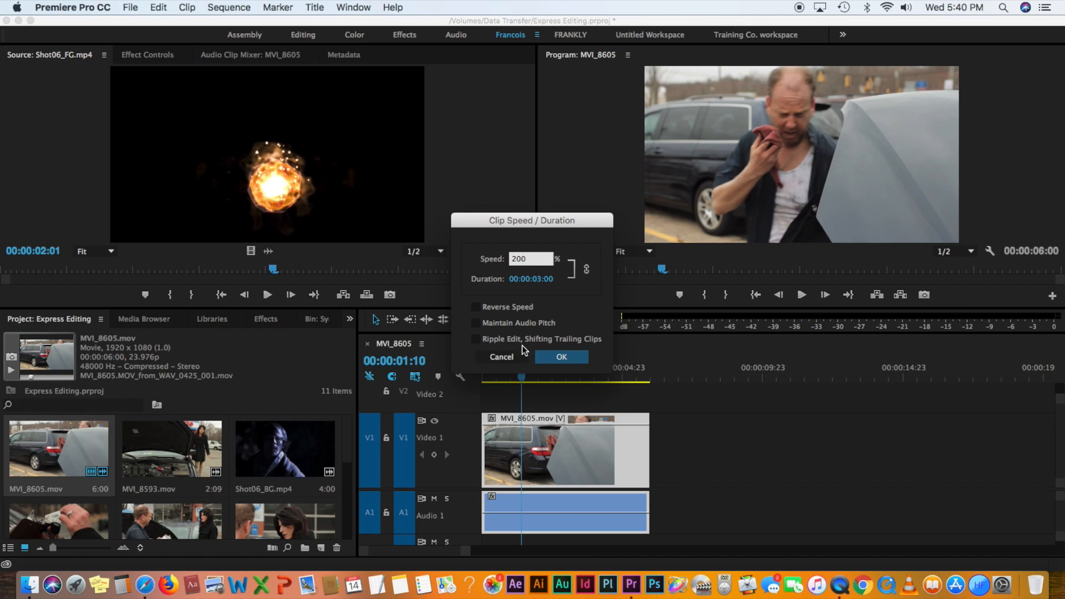
{"action": "left_click", "coordinate": [555, 357]}
{"action": "left_click_drag", "start_coordinate": [521, 382], "coordinate": [481, 388]}
{"action": "key", "text": "space"}
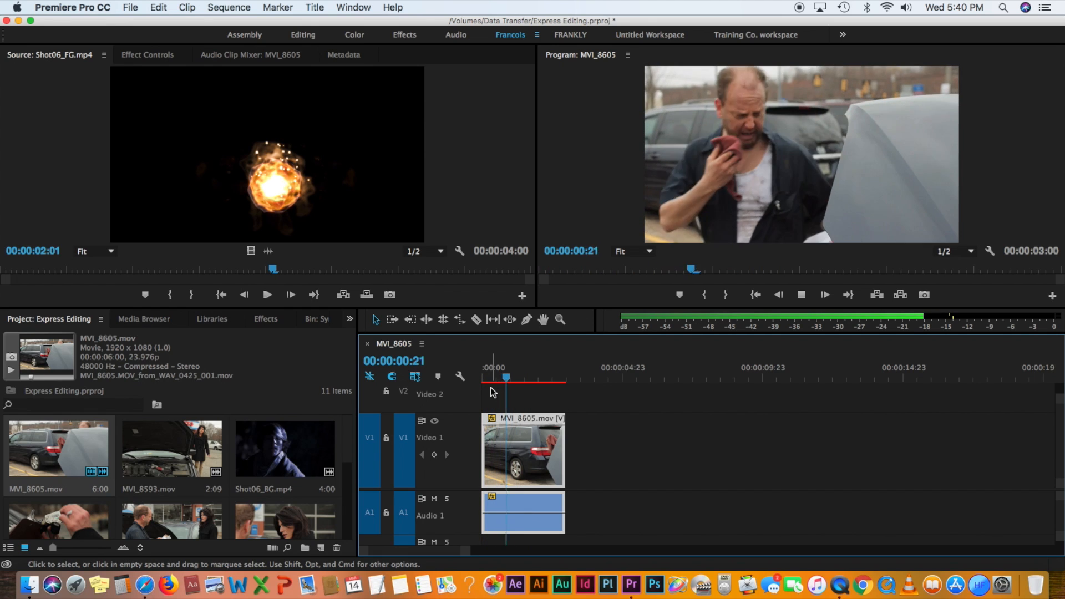
{"action": "key", "text": "space"}
Step: Undo the 200% speed change of MVI_8605.mov and play the clip on to about 00:00:02:07
{"action": "mouse_move", "coordinate": [536, 377]}
{"action": "left_mouse_down"}
{"action": "mouse_move", "coordinate": [499, 378]}
{"action": "mouse_move", "coordinate": [526, 375]}
{"action": "left_mouse_up"}
{"action": "key", "text": "cmd+z"}
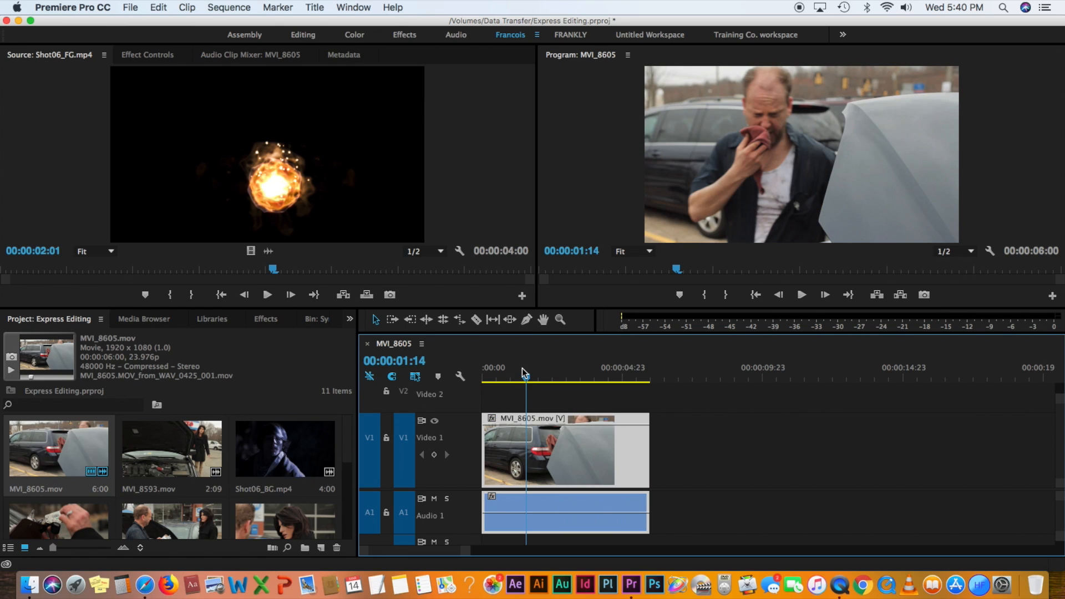
{"action": "key", "text": "space"}
{"action": "mouse_move", "coordinate": [536, 379]}
{"action": "left_mouse_down"}
{"action": "mouse_move", "coordinate": [524, 378]}
{"action": "mouse_move", "coordinate": [546, 379]}
{"action": "left_mouse_up"}
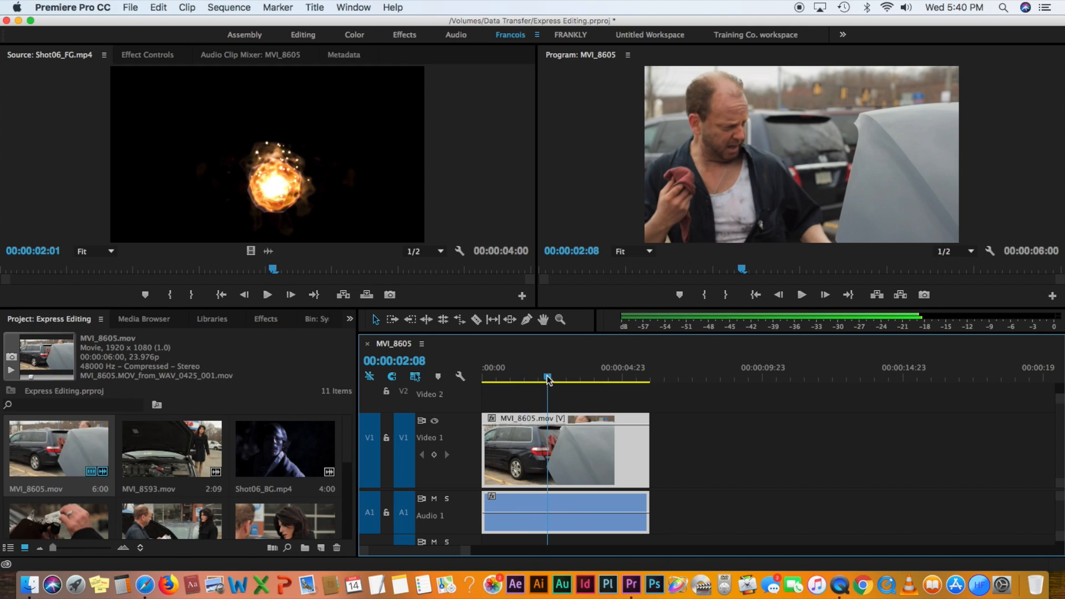
Step: Reverse the playback of the whole MVI_8605.mov clip with Reverse Speed in Speed/Duration, keeping the speed at 100%
{"action": "right_click", "coordinate": [553, 451]}
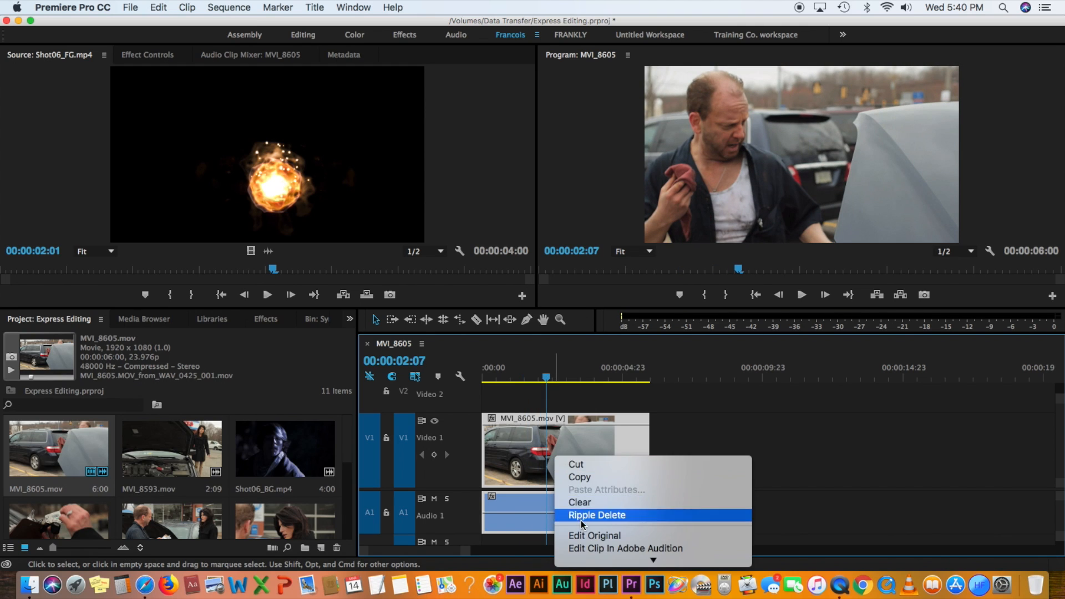
{"action": "mouse_move", "coordinate": [579, 568]}
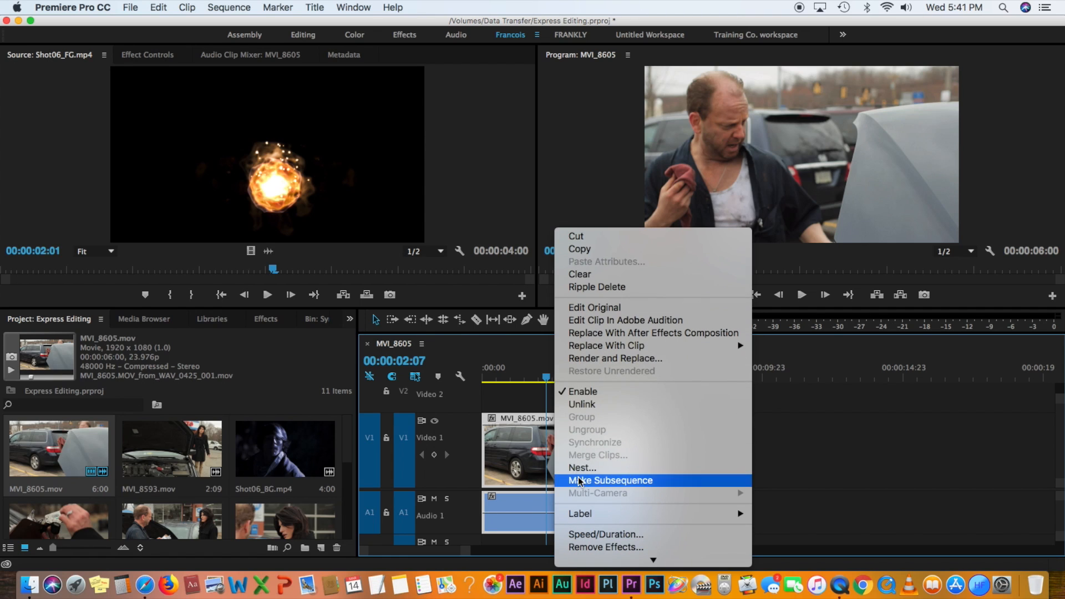
{"action": "left_click", "coordinate": [595, 536]}
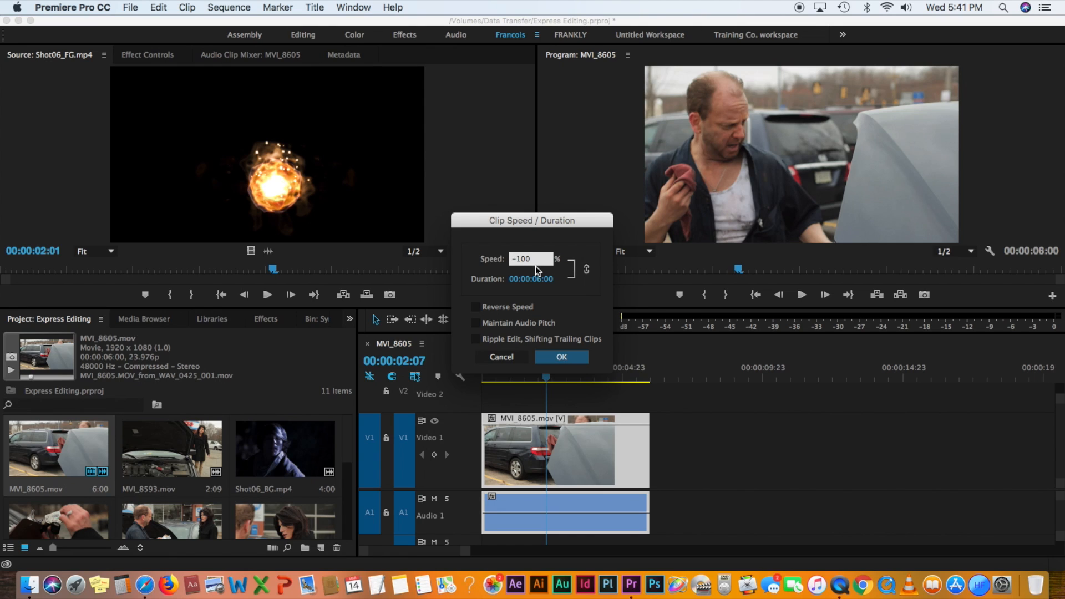
{"action": "key", "text": "BackSpace"}
{"action": "left_click", "coordinate": [476, 308]}
{"action": "left_click", "coordinate": [562, 357]}
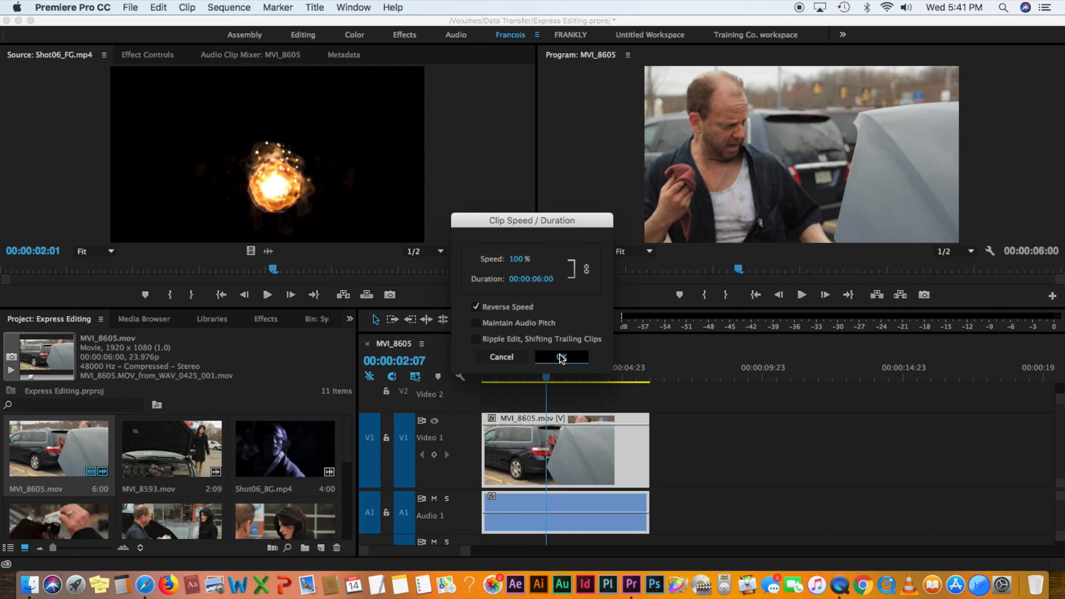
Step: Review the reversed MVI_8605.mov clip from its start to about 00:00:02:04, then move the playhead back to 00:00:01:14
{"action": "left_click_drag", "start_coordinate": [546, 379], "coordinate": [481, 376]}
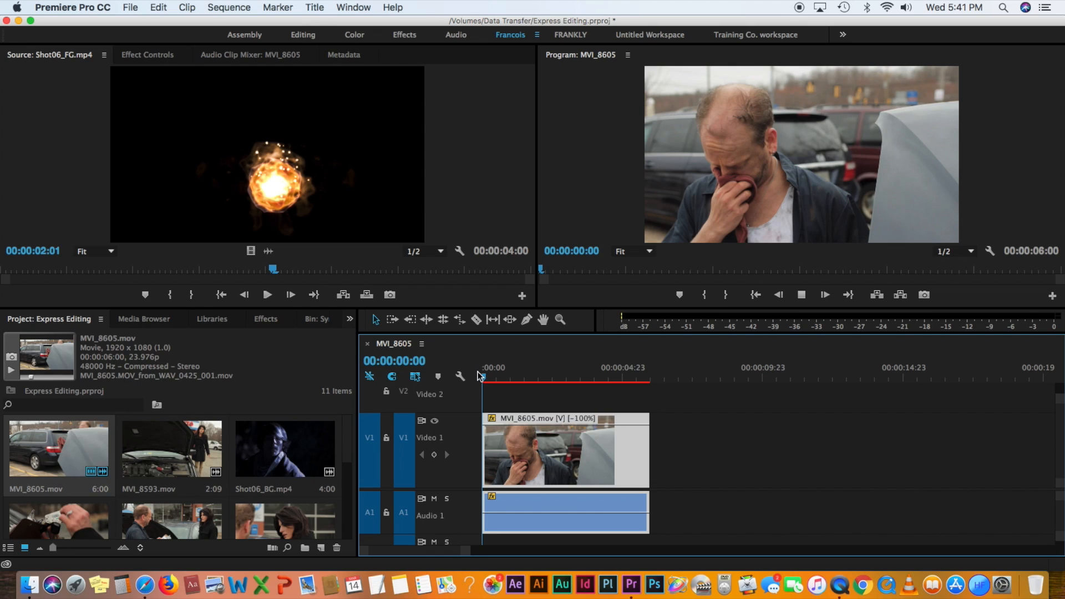
{"action": "left_click_drag", "start_coordinate": [481, 380], "coordinate": [487, 382]}
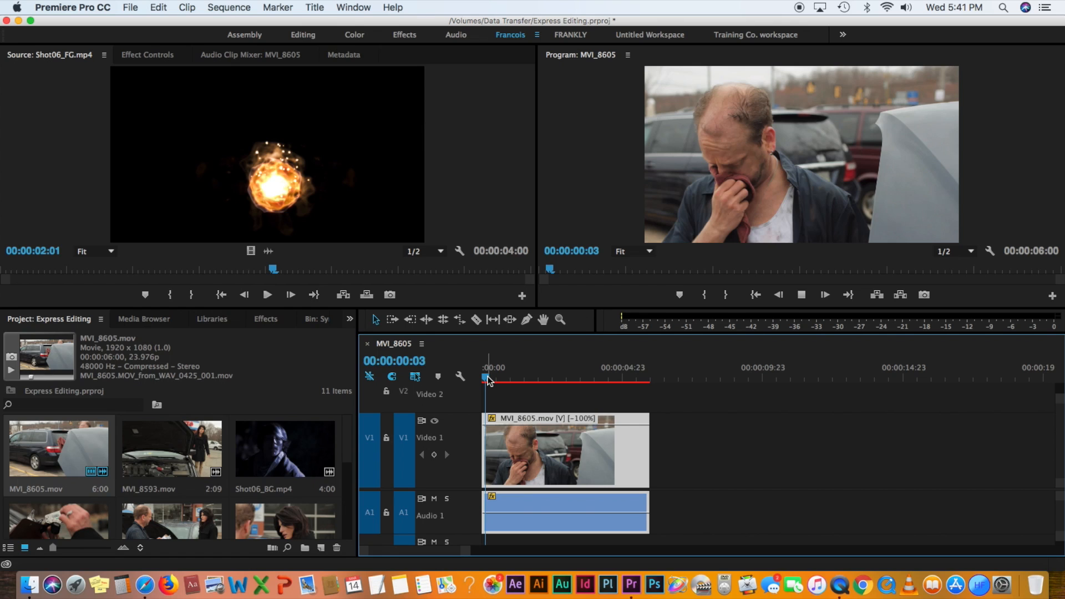
{"action": "left_click_drag", "start_coordinate": [488, 380], "coordinate": [543, 381]}
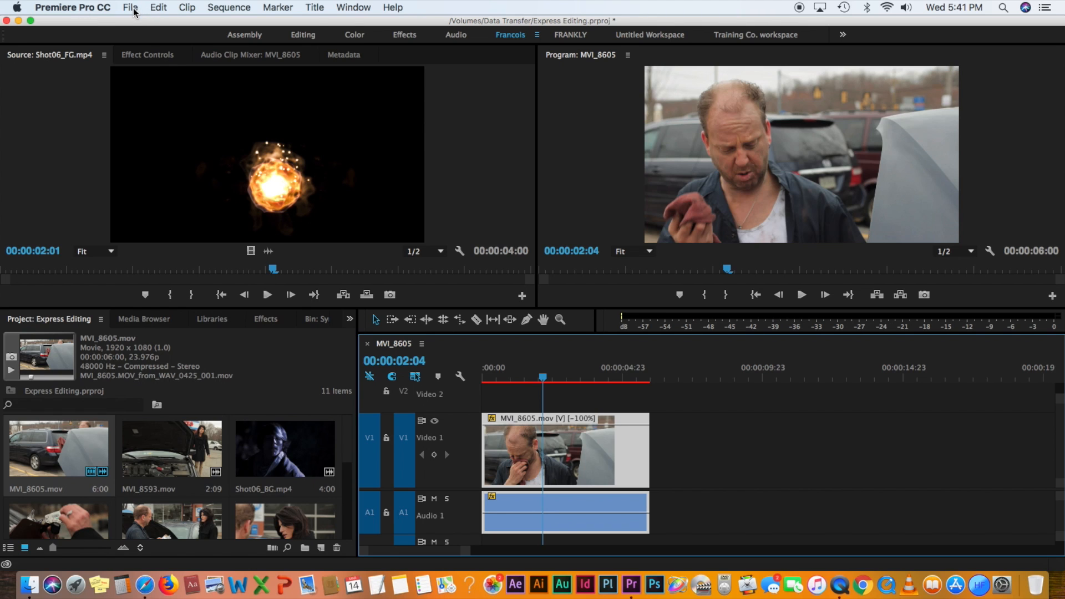
{"action": "mouse_move", "coordinate": [542, 382]}
{"action": "left_mouse_down"}
{"action": "mouse_move", "coordinate": [558, 382]}
{"action": "mouse_move", "coordinate": [526, 380]}
{"action": "left_mouse_up"}
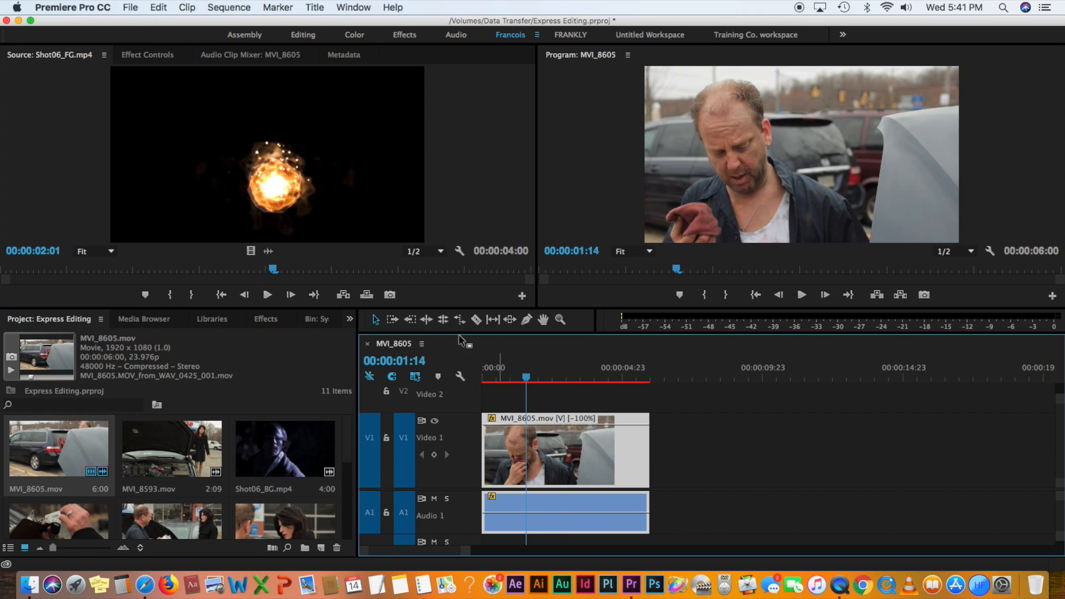